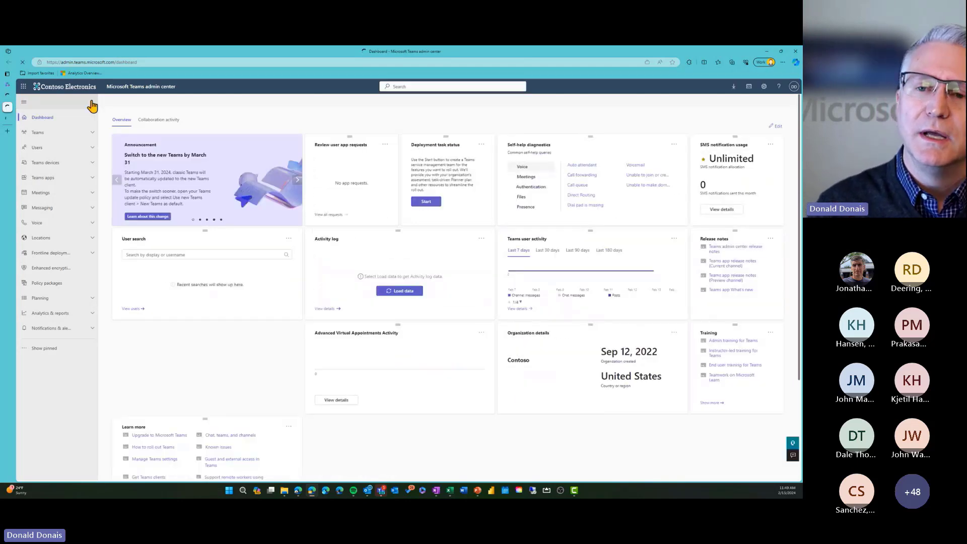
# - Open the list of resource accounts among the Voice settings in the Teams admin center
pyautogui.click(54, 226)
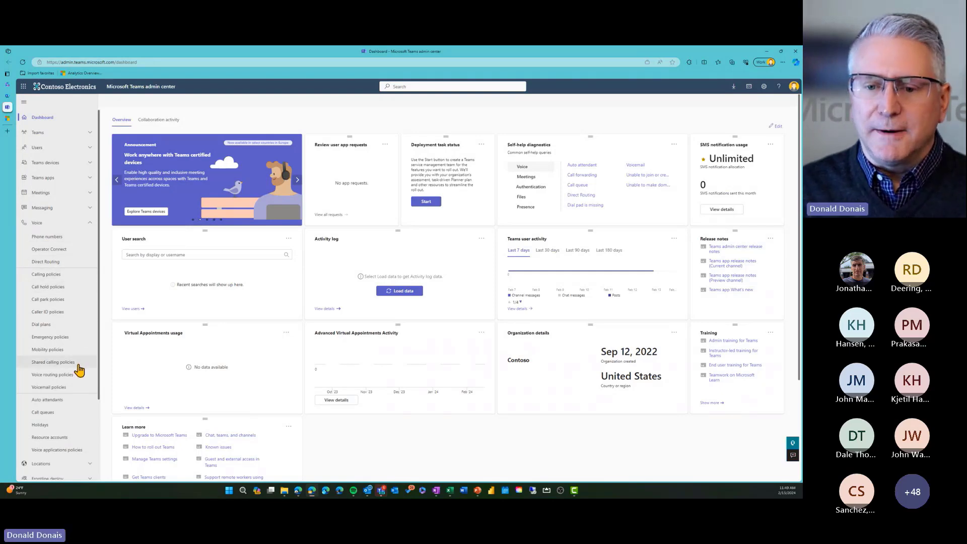
pyautogui.scroll(-2, 61, 393)
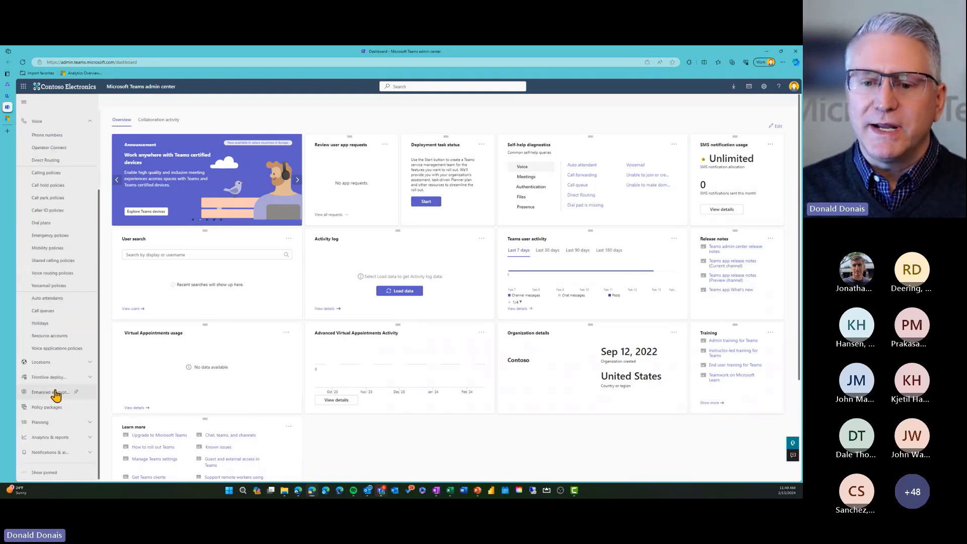
pyautogui.click(51, 337)
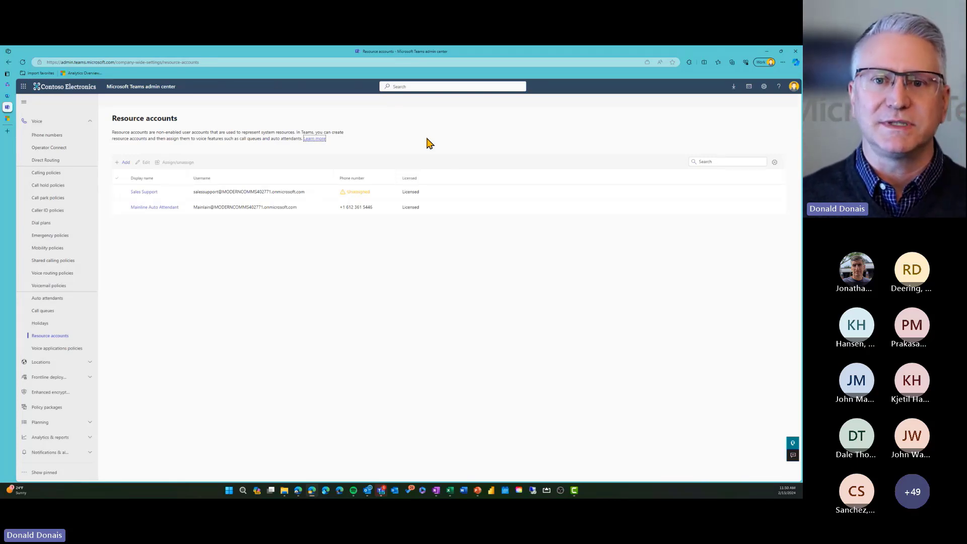
# - Switch to the Microsoft 365 admin center to show where user management is found, and return to the Teams resource accounts
pyautogui.click(8, 96)
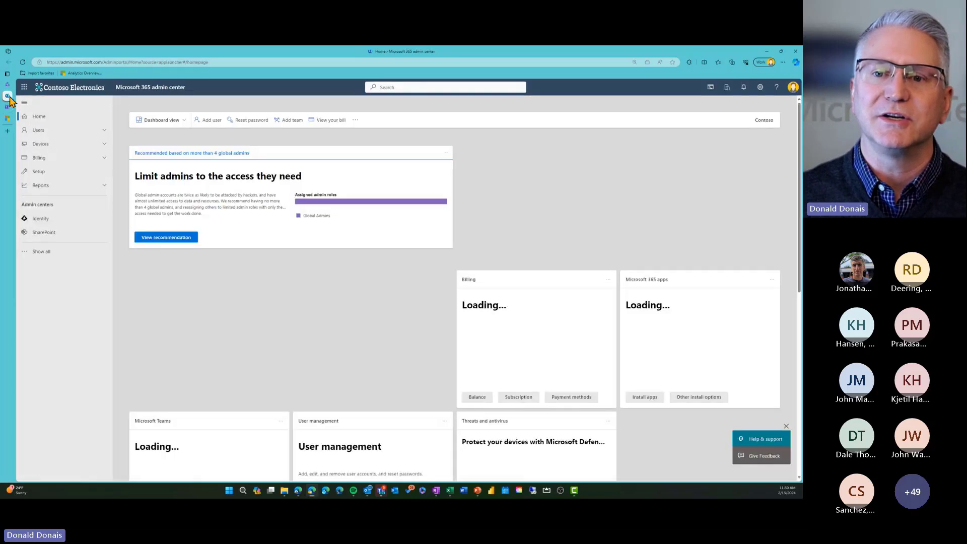
pyautogui.click(71, 130)
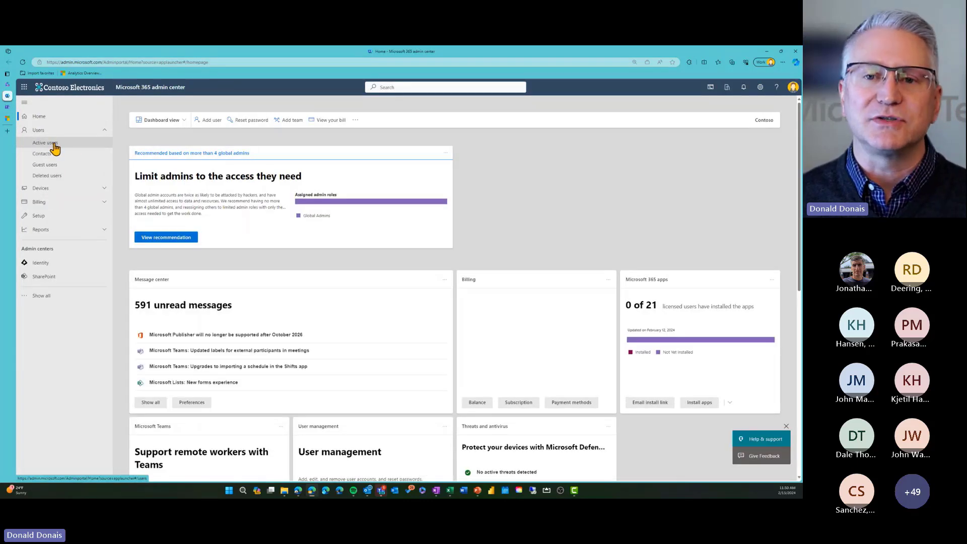
pyautogui.click(7, 107)
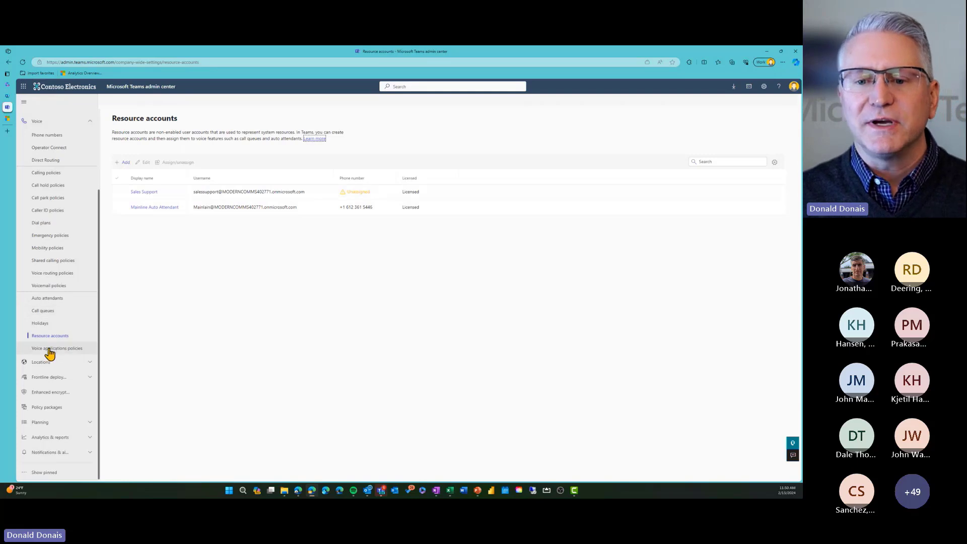
# - Open the Contoso Main auto attendant for editing and go on to its call flow settings
pyautogui.click(47, 301)
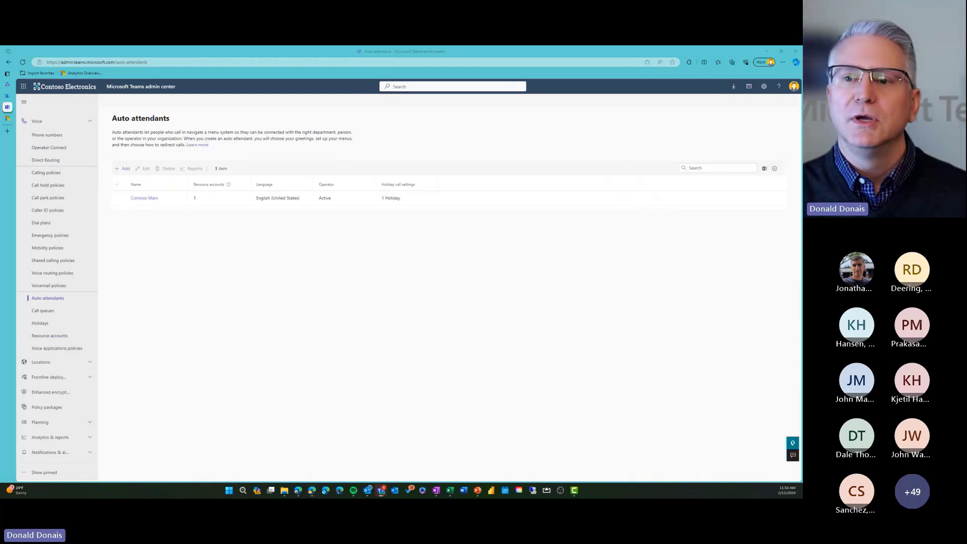
pyautogui.click(145, 198)
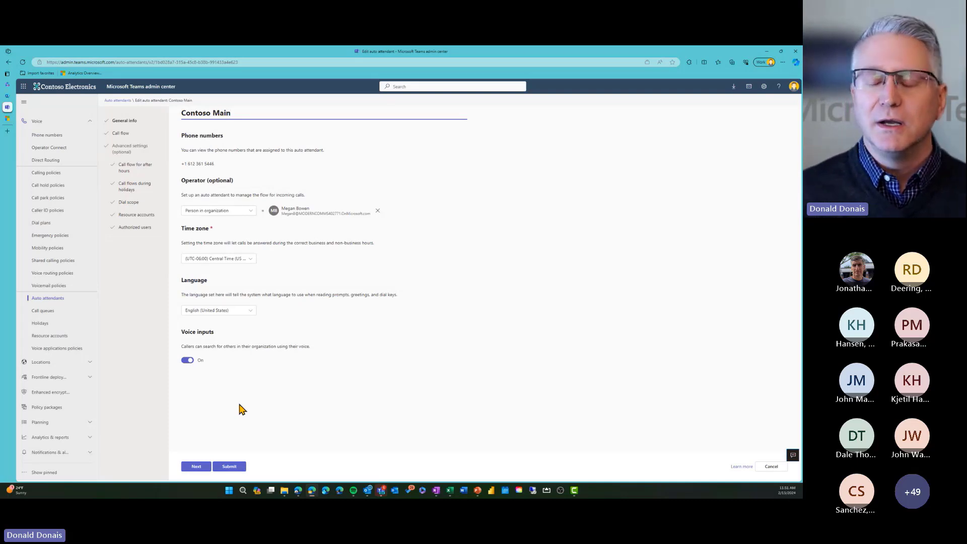
pyautogui.click(196, 467)
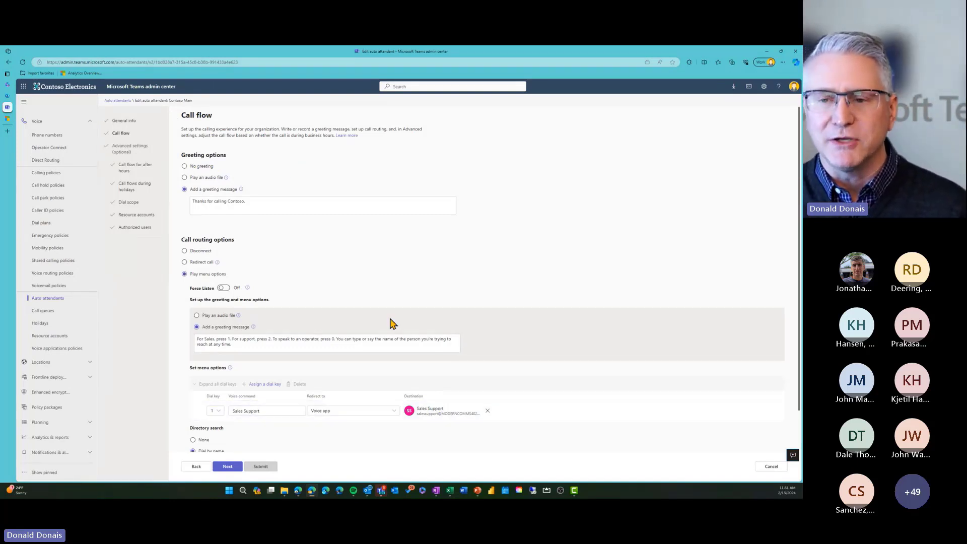
# - Replace the auto attendant's opening greeting message with "Welcome to Contoso"
pyautogui.click(193, 179)
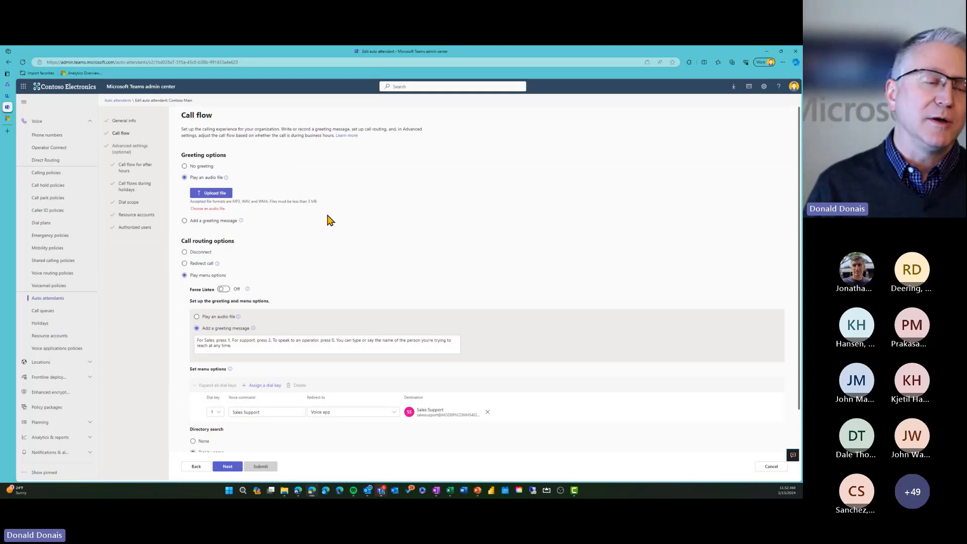
pyautogui.click(212, 221)
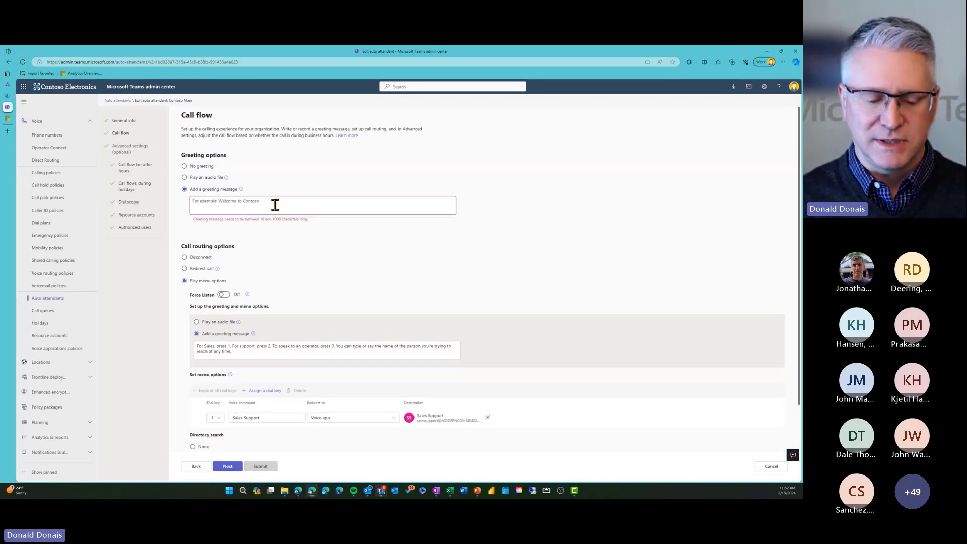
pyautogui.write('Welco')
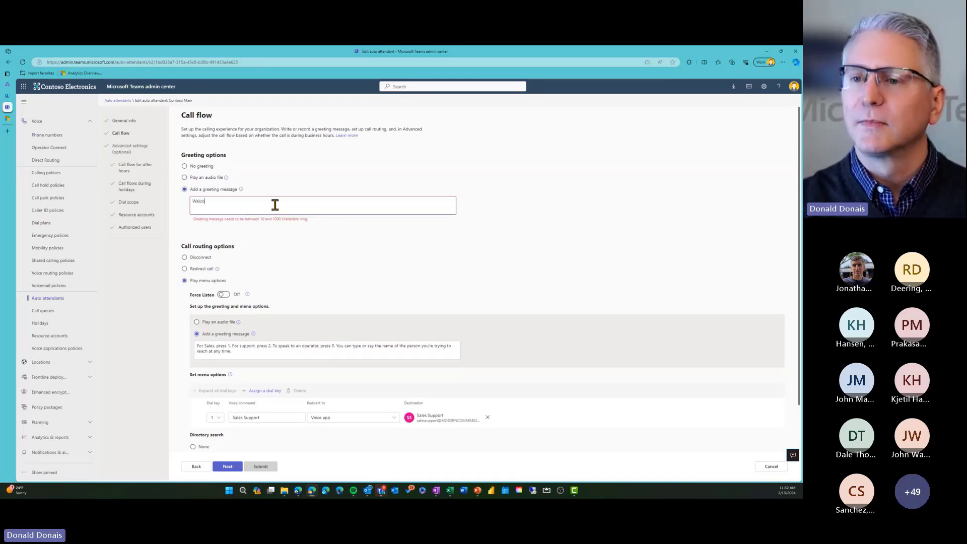
pyautogui.write('me to Conto')
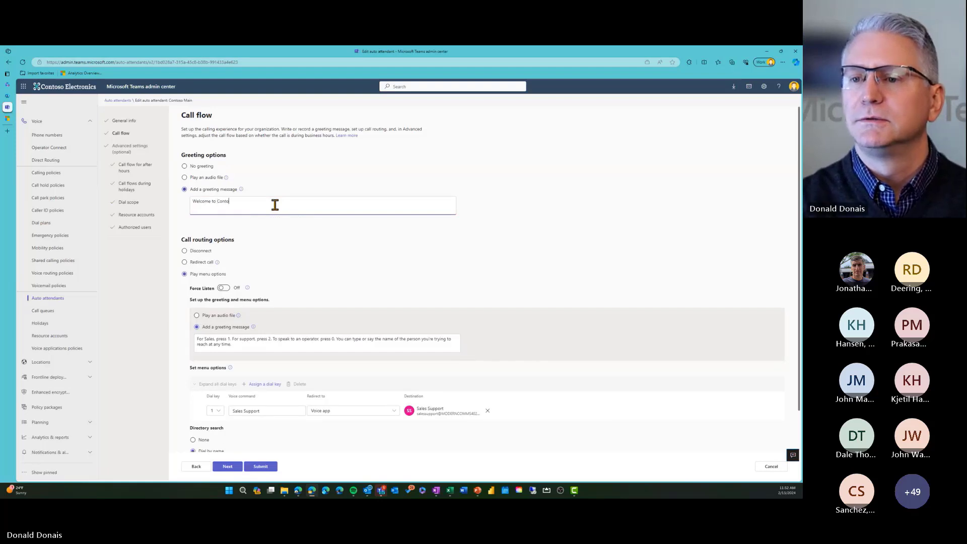
pyautogui.write('so!')
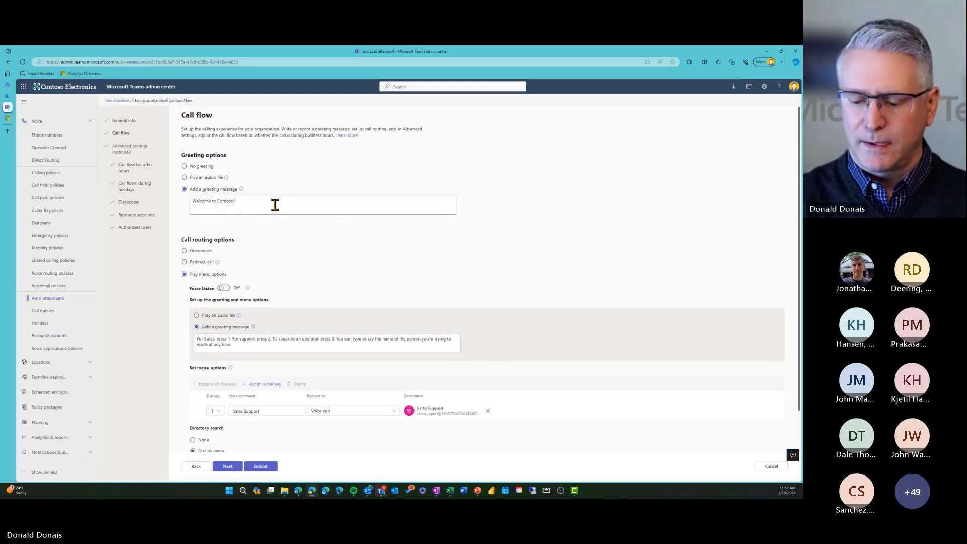
pyautogui.press('BackSpace')
pyautogui.click(584, 239)
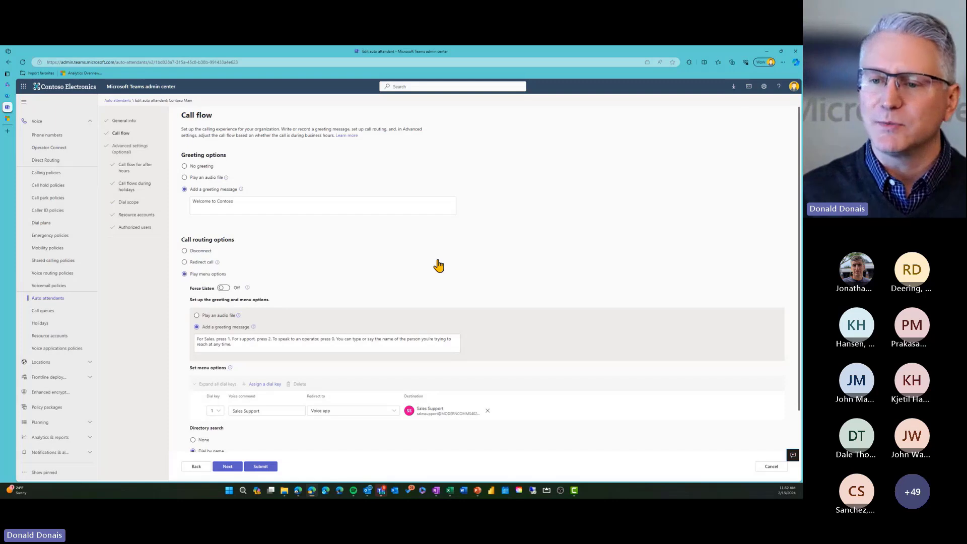
# - Assign dial key 0 in the menu options with the voice command "Operator", redirecting to Operator
pyautogui.scroll(-1, 439, 267)
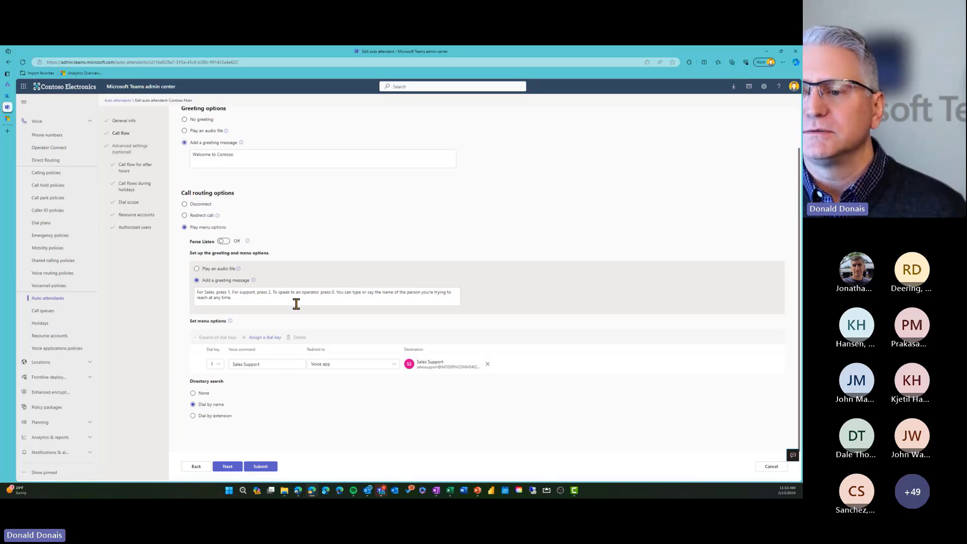
pyautogui.click(271, 341)
pyautogui.click(219, 386)
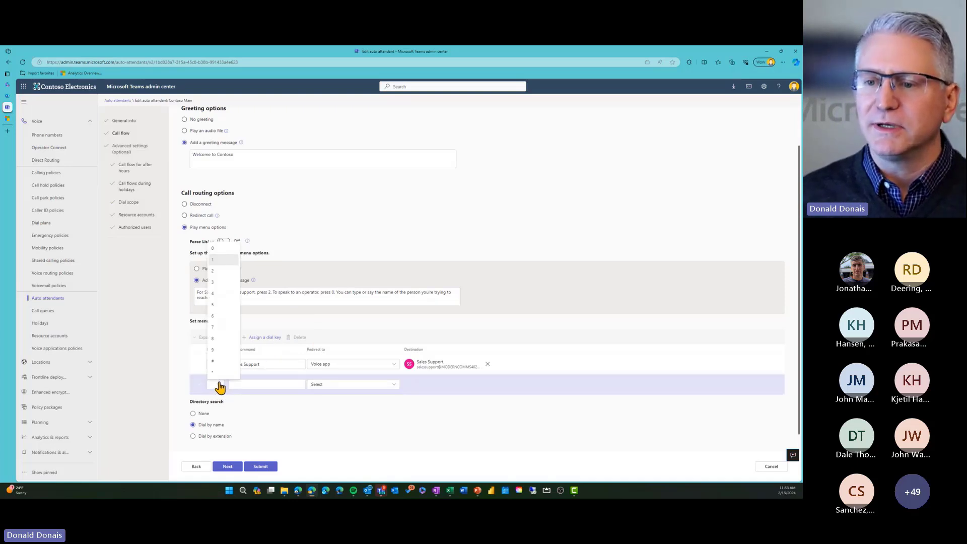
pyautogui.click(212, 248)
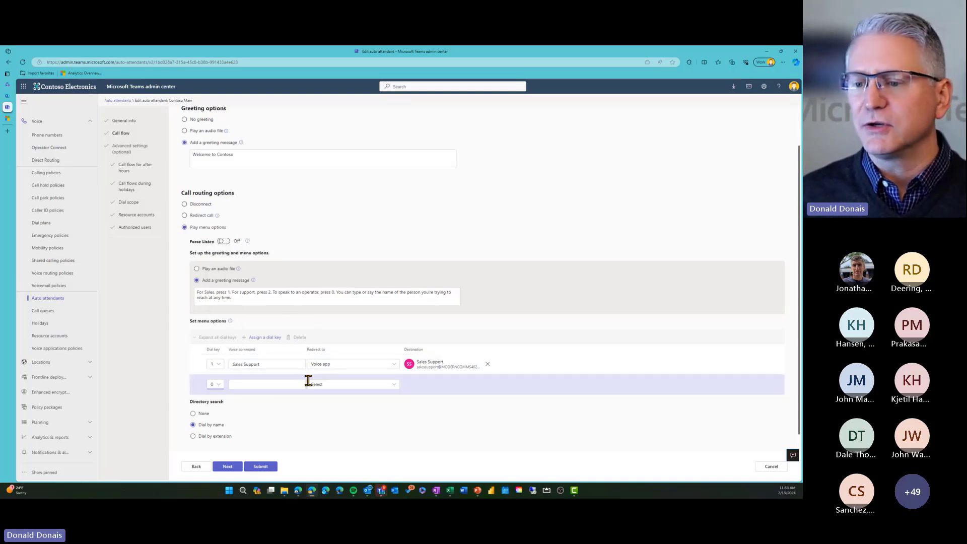
pyautogui.click(276, 385)
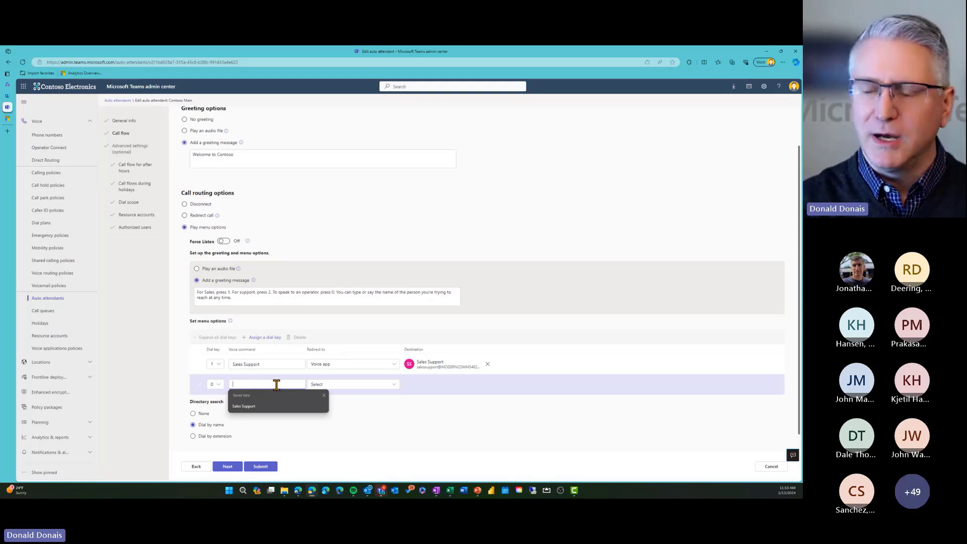
pyautogui.write('Operator')
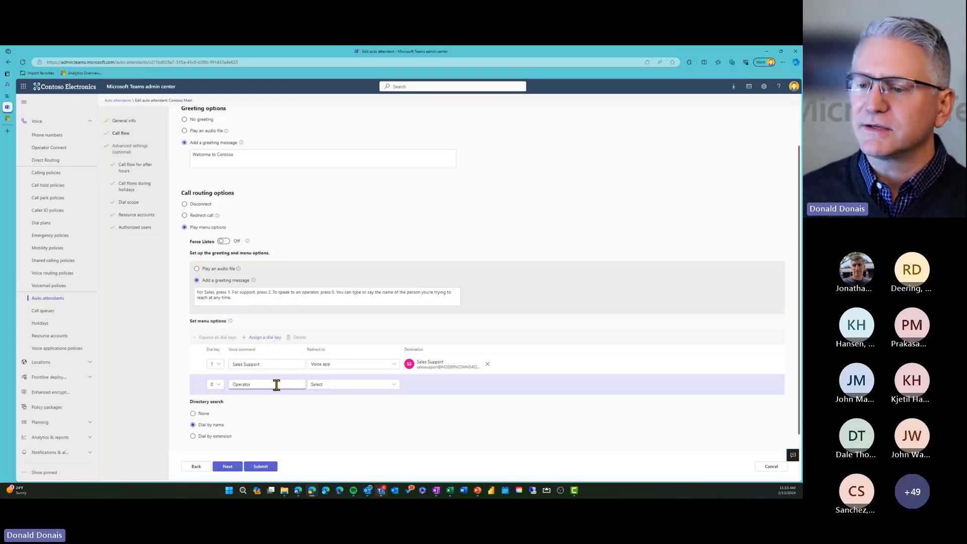
pyautogui.click(334, 385)
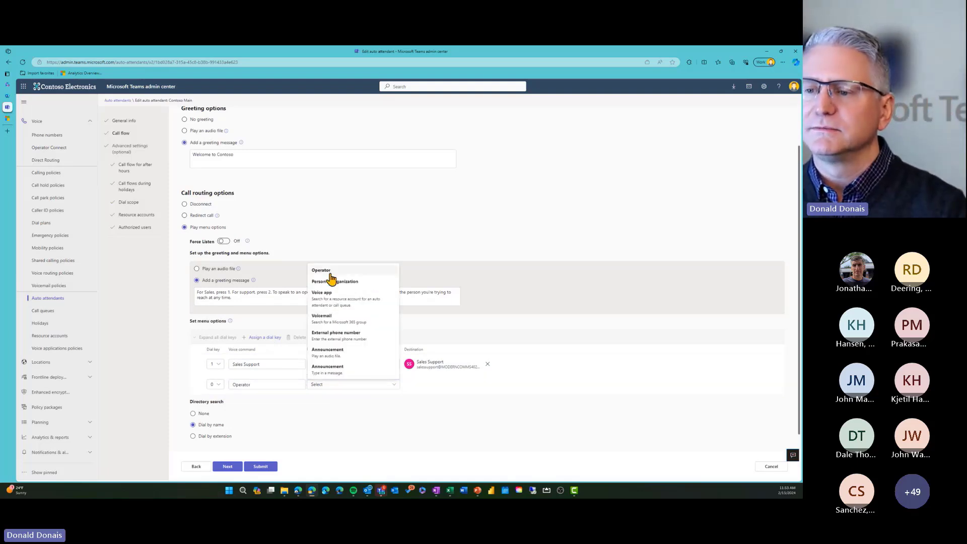
pyautogui.click(330, 272)
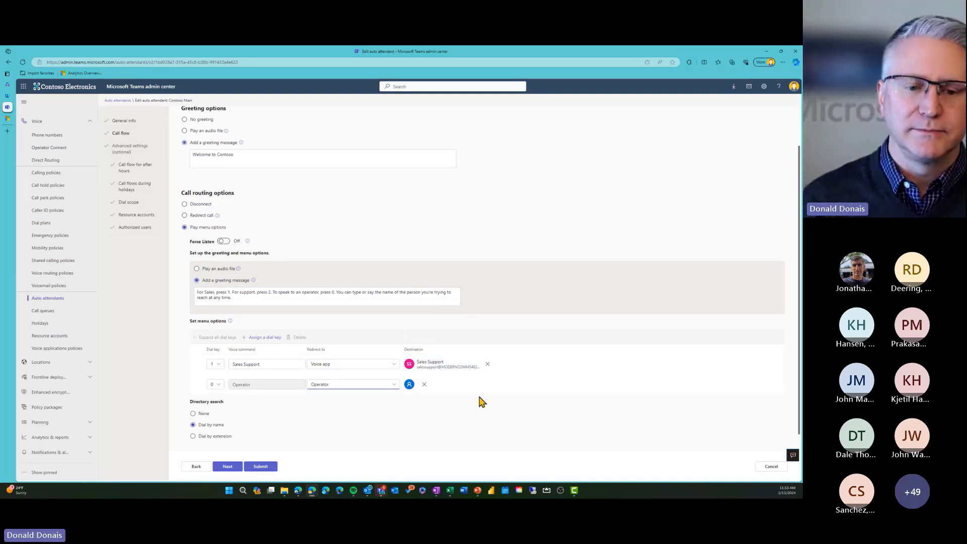
# - Review the directory search and the after-hours call flow, and continue to the holiday call settings
pyautogui.scroll(-1, 476, 402)
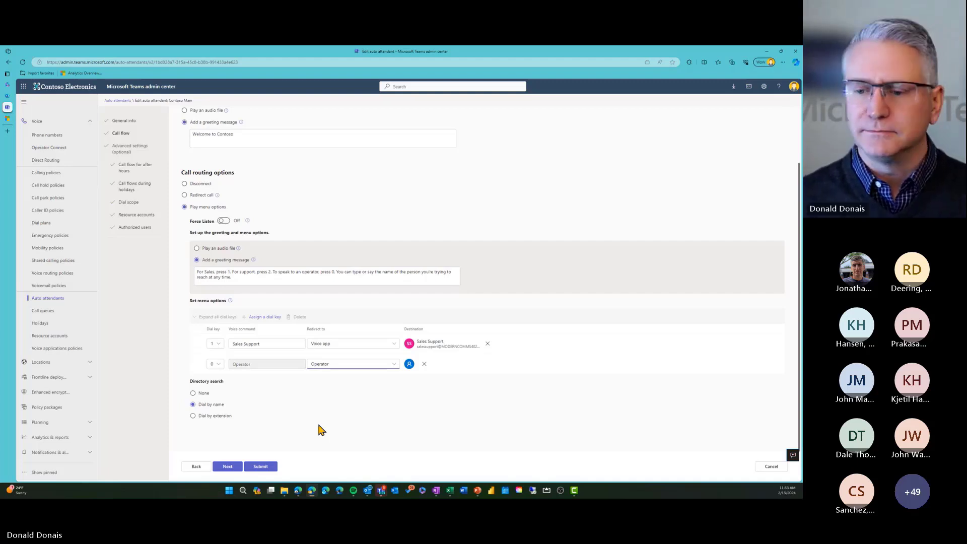
pyautogui.click(228, 468)
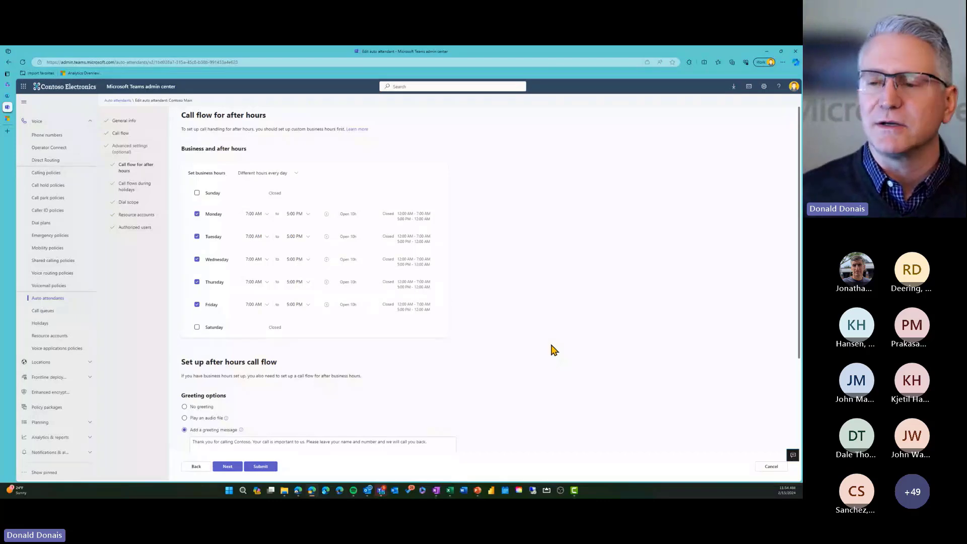
pyautogui.scroll(-3, 555, 350)
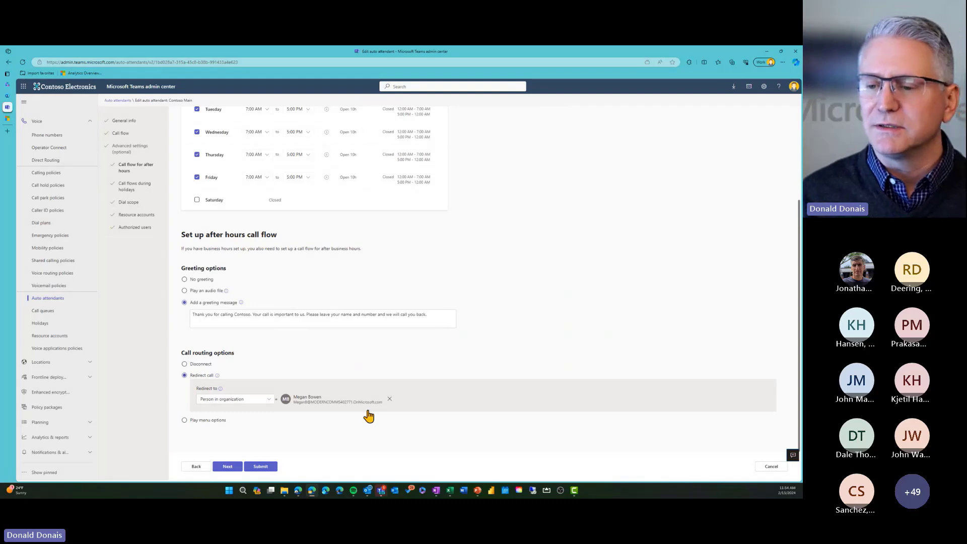
pyautogui.click(231, 467)
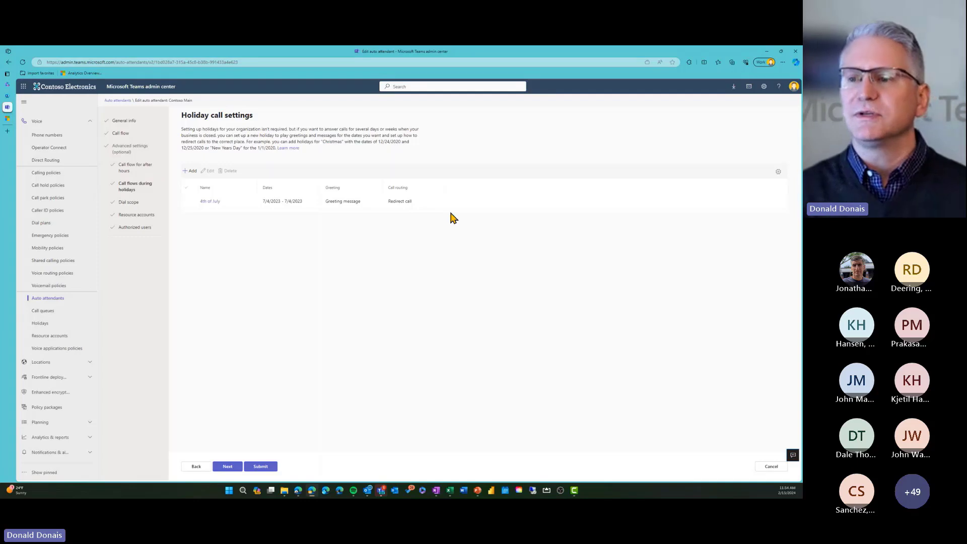
# - Review the redirect choices of the 4th of July holiday call flow, save it and continue to the dial scope
pyautogui.click(212, 202)
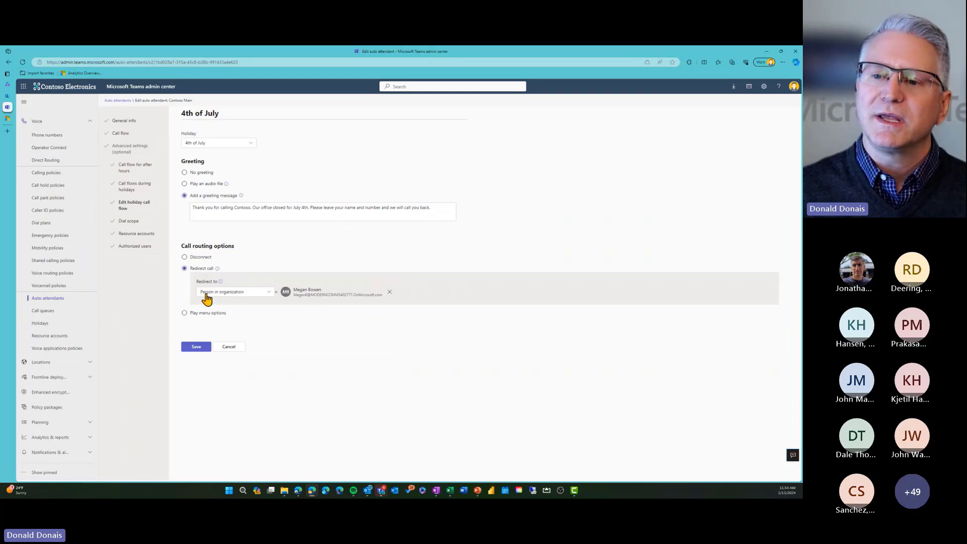
pyautogui.click(267, 294)
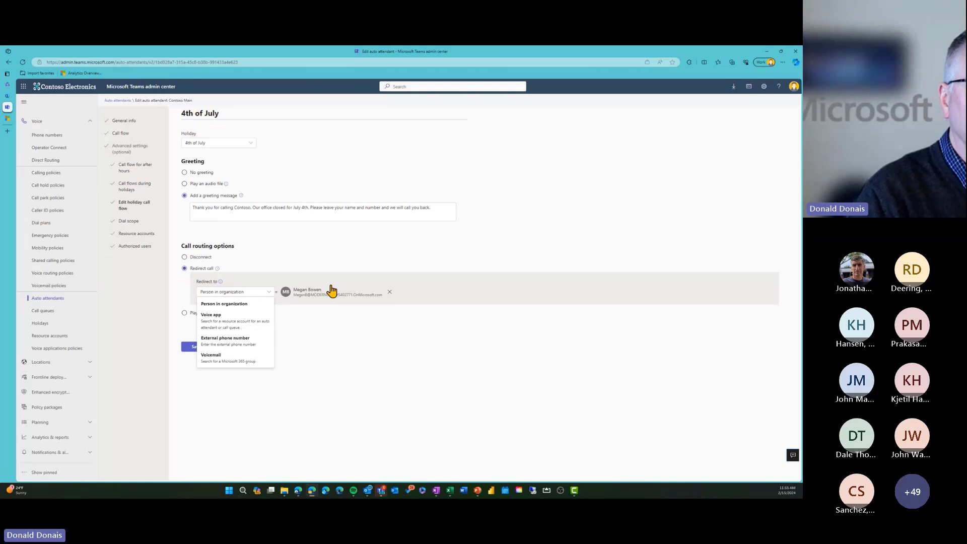
pyautogui.click(341, 249)
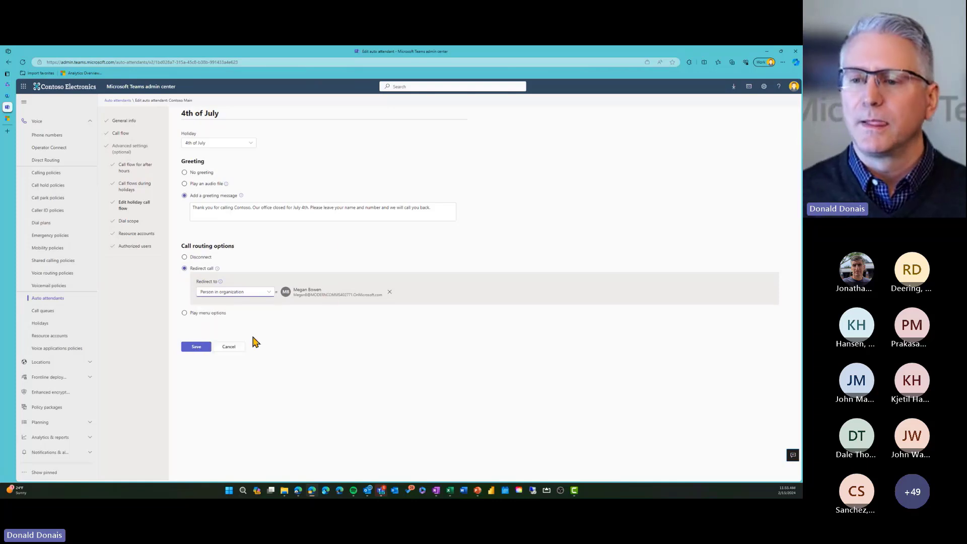
pyautogui.click(193, 351)
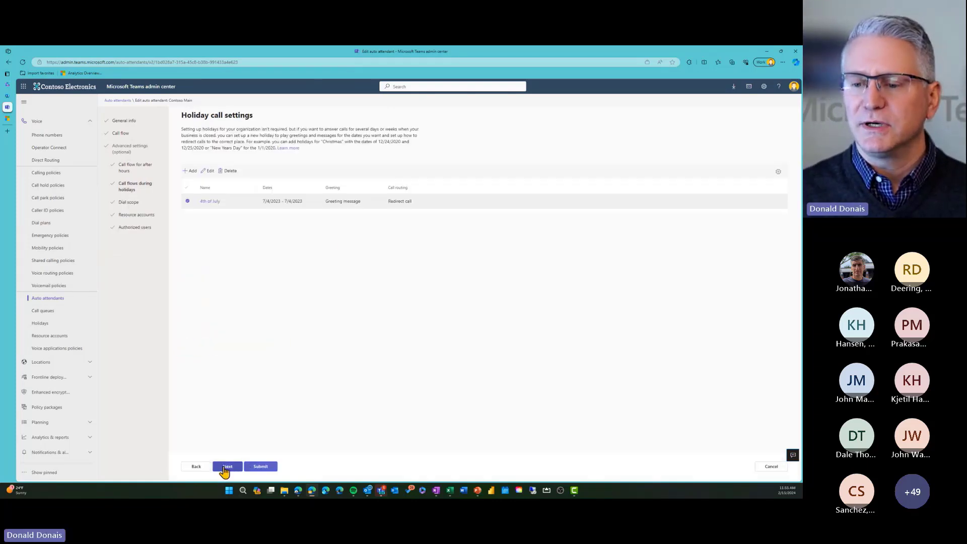
pyautogui.click(226, 468)
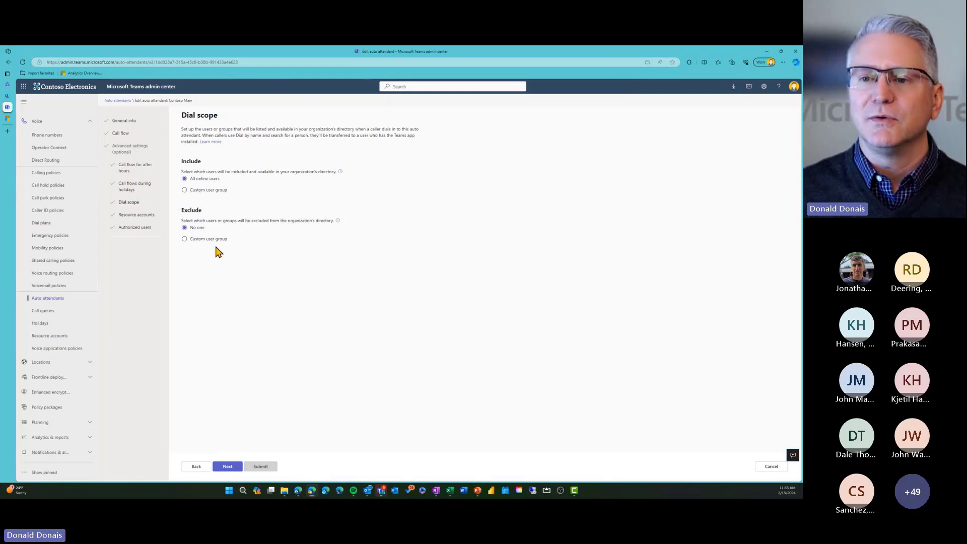
# - Show the custom user group exclusion in the dial scope, set Exclude back to No one and continue to the resource accounts
pyautogui.click(201, 240)
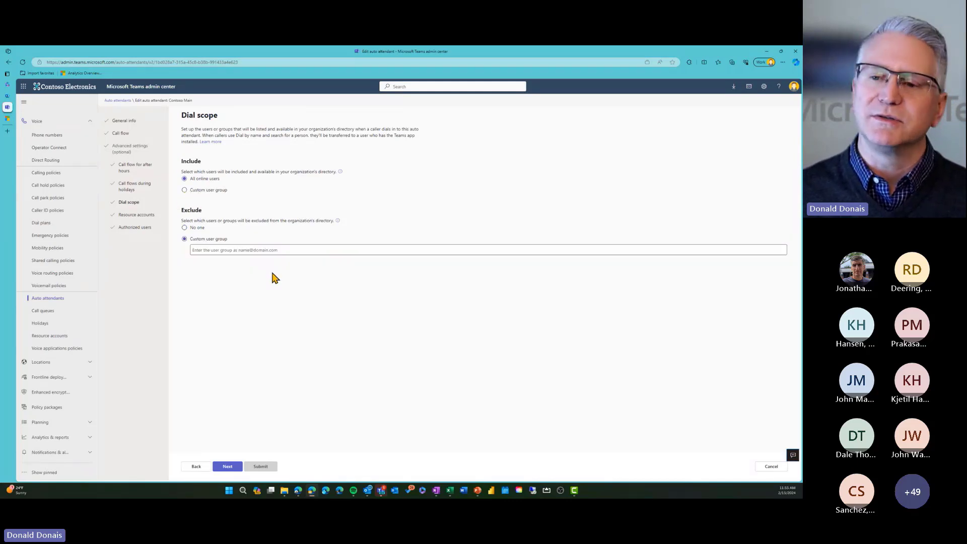
pyautogui.click(257, 249)
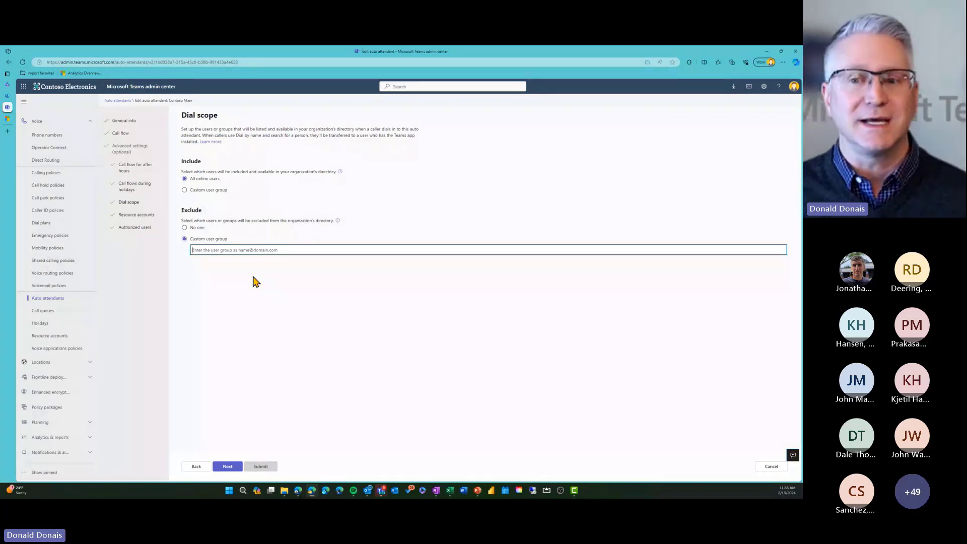
pyautogui.click(196, 228)
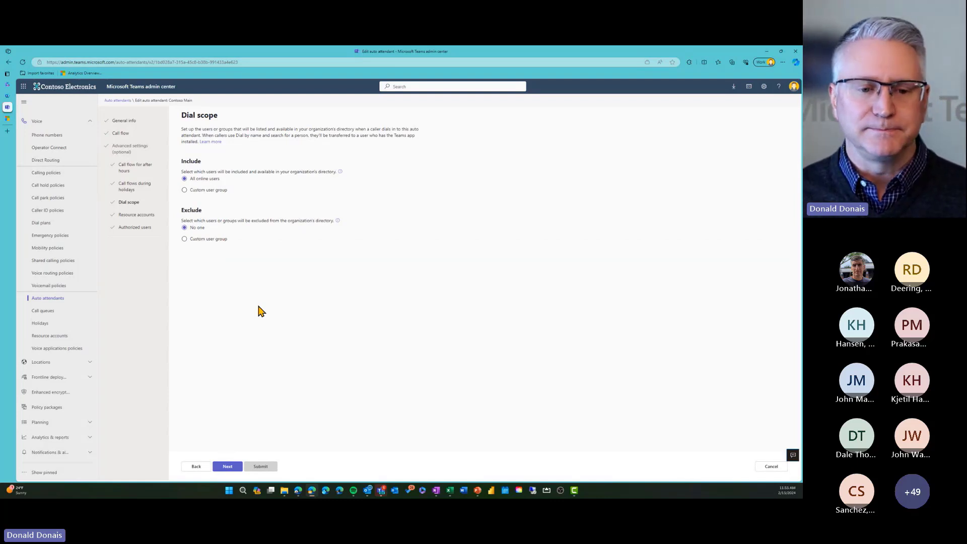
pyautogui.click(238, 465)
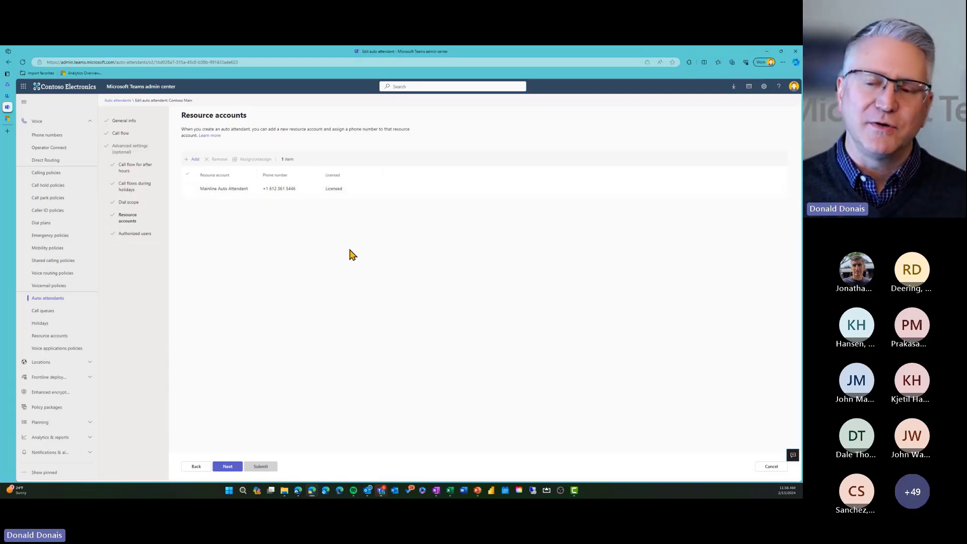
# - Review the authorized users of the Contoso Main auto attendant and leave its editor without submitting
pyautogui.click(228, 467)
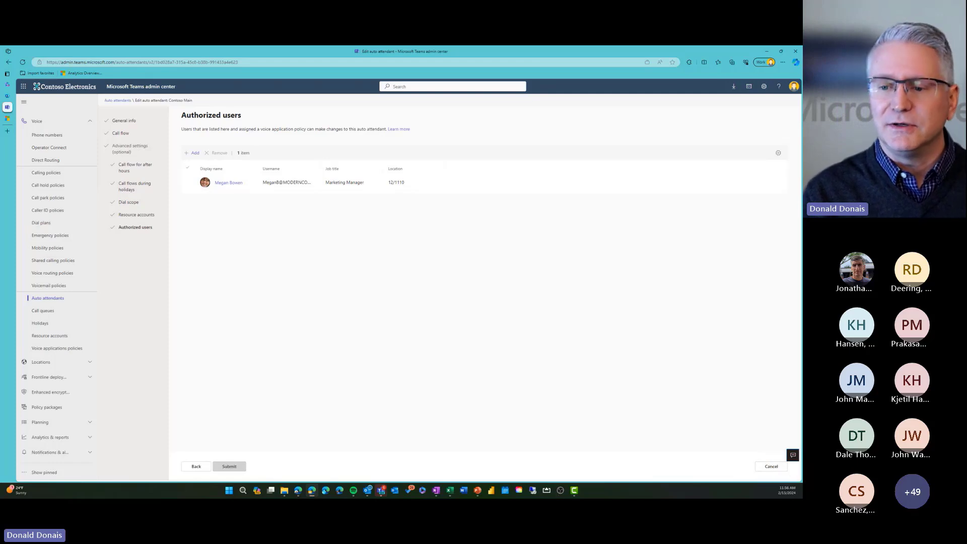
pyautogui.click(771, 467)
pyautogui.press('Return')
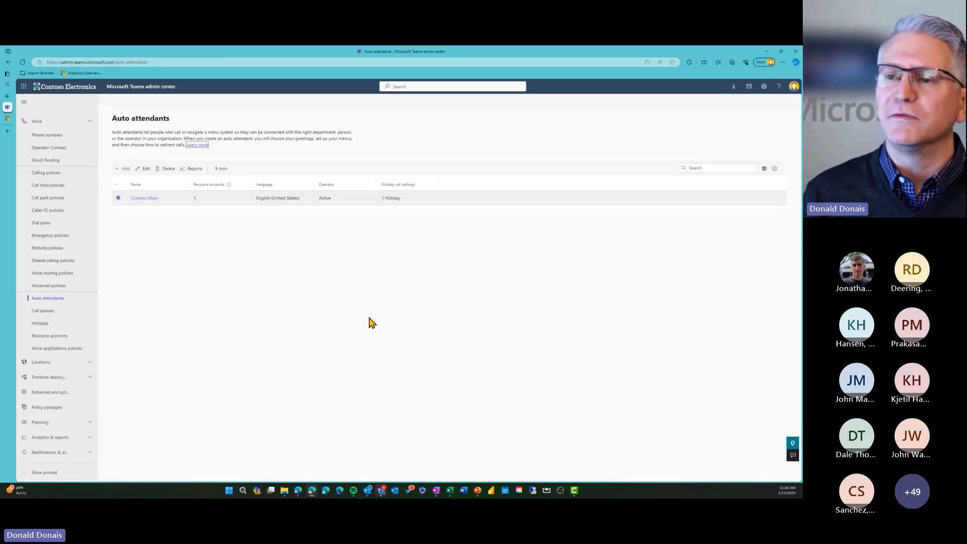
# - Open the Sales Support CQ call queue, view its authorized users and the form for adding one, and cancel the form
pyautogui.click(41, 311)
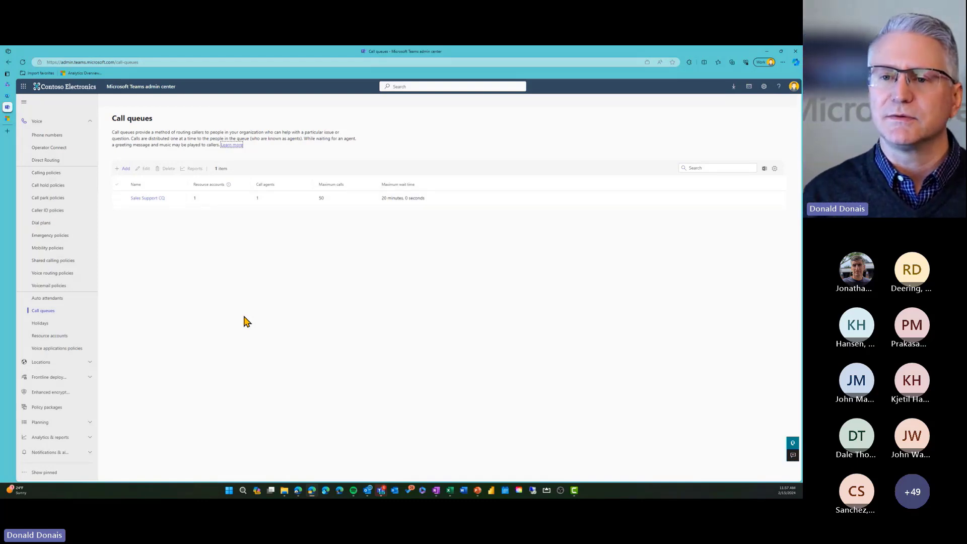
pyautogui.click(154, 199)
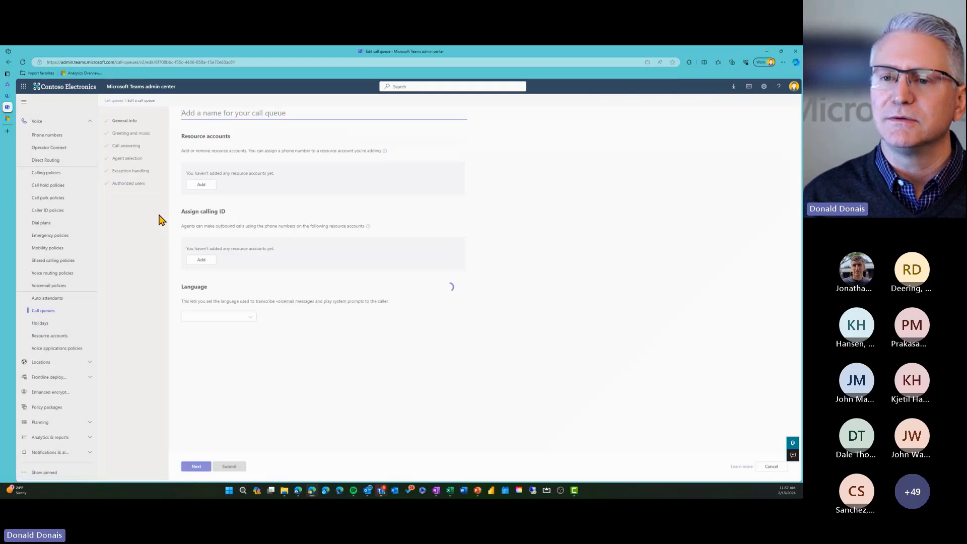
pyautogui.click(124, 186)
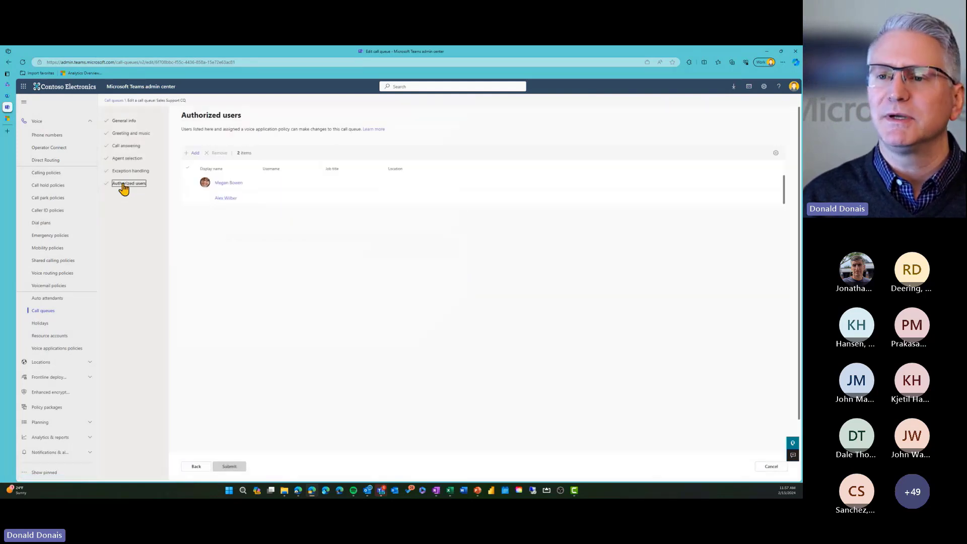
pyautogui.click(194, 153)
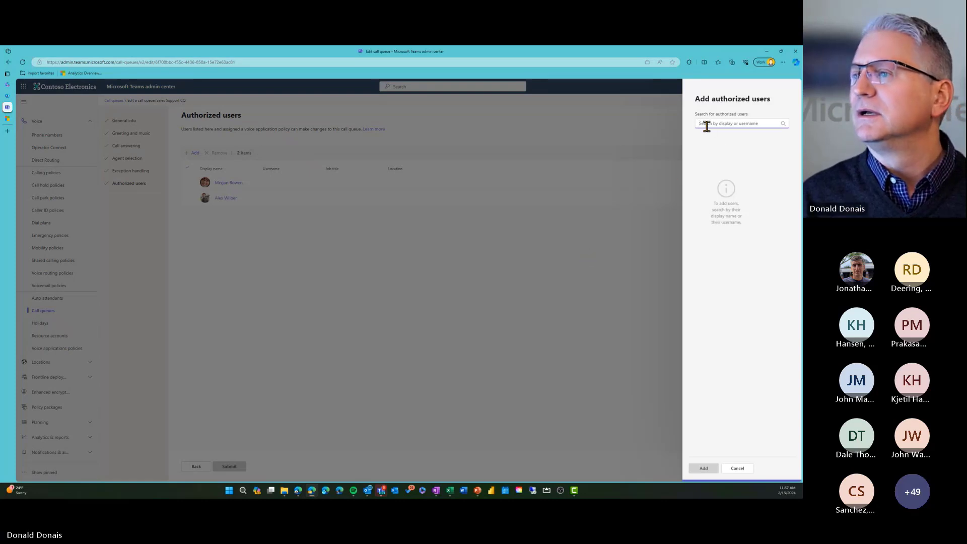
pyautogui.rightClick(709, 246)
pyautogui.click(738, 469)
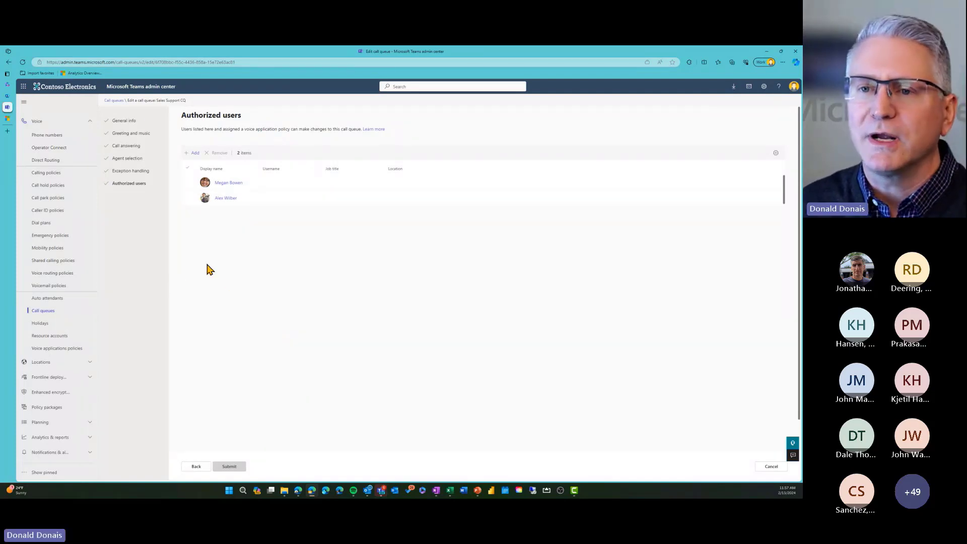
# - Review the queue's general info and greeting options, set the greeting back to No greeting and continue to call answering
pyautogui.click(132, 122)
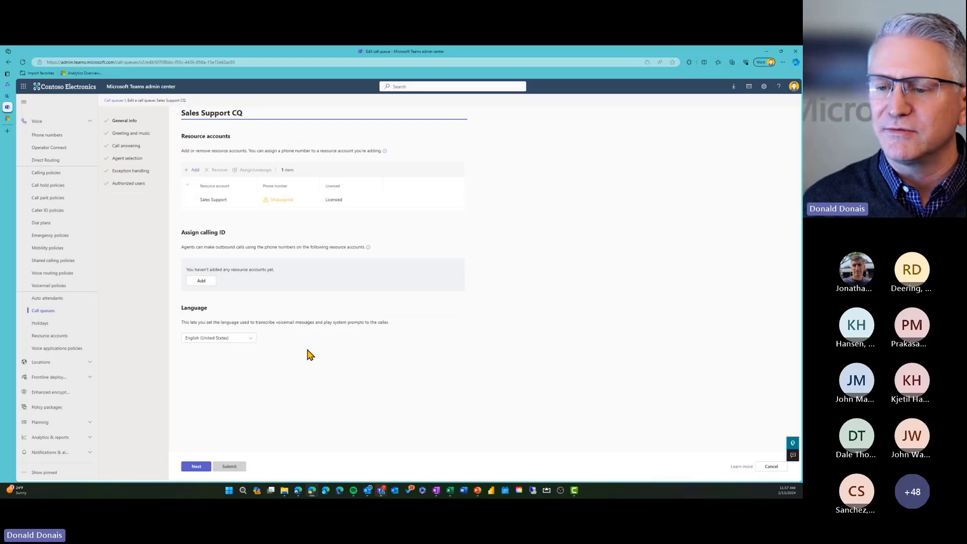
pyautogui.click(196, 467)
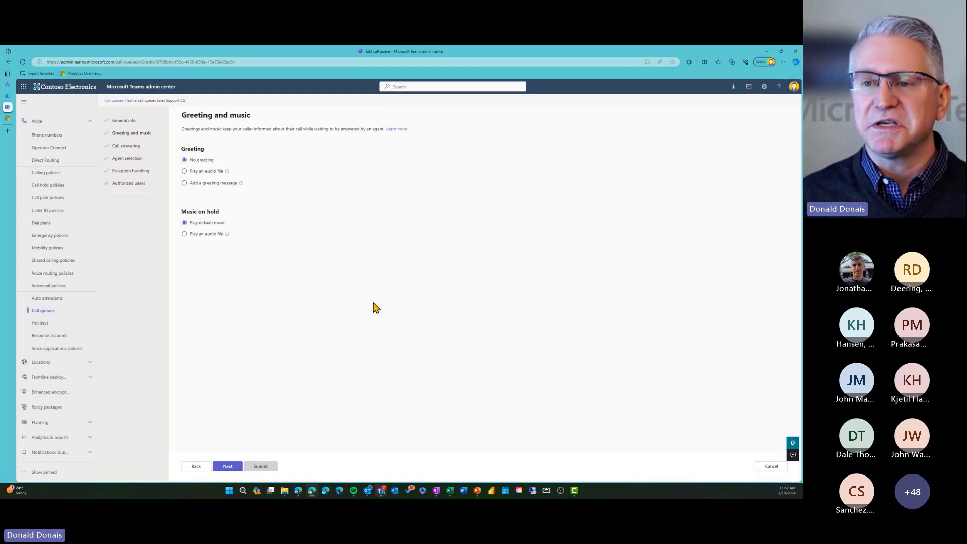
pyautogui.click(207, 172)
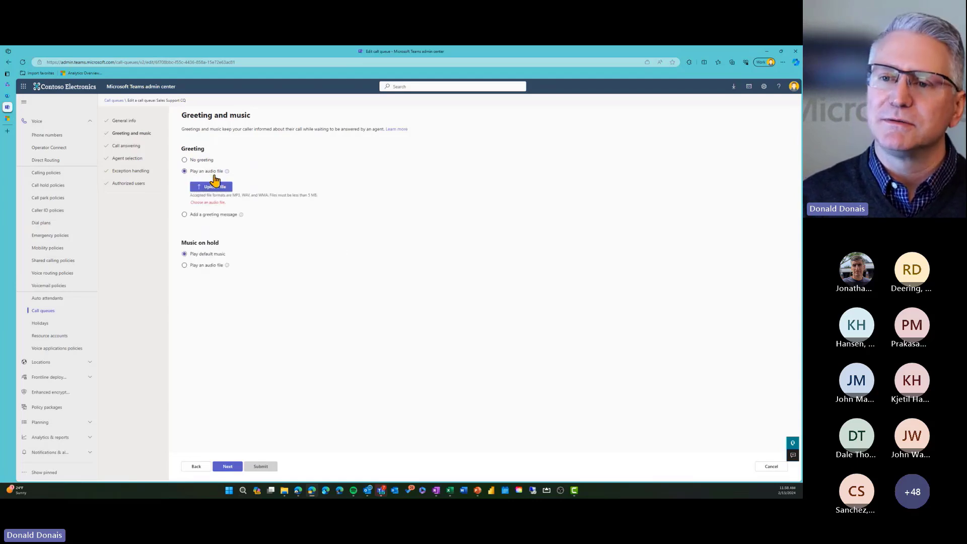
pyautogui.click(214, 215)
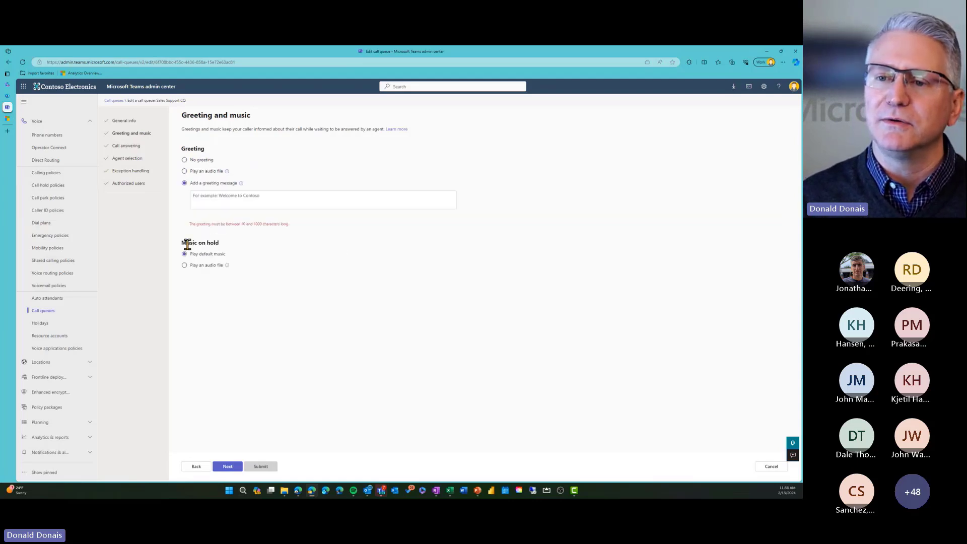
pyautogui.click(198, 161)
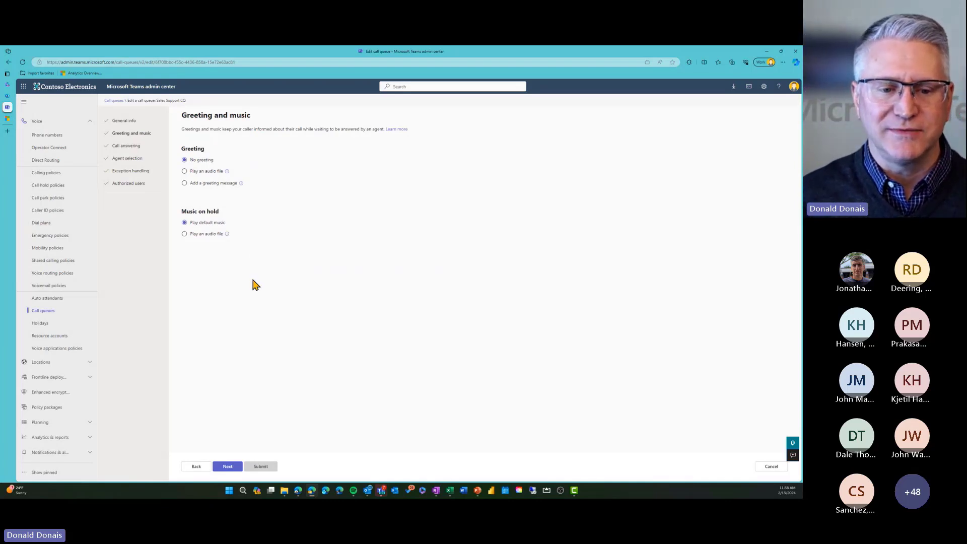
pyautogui.click(228, 467)
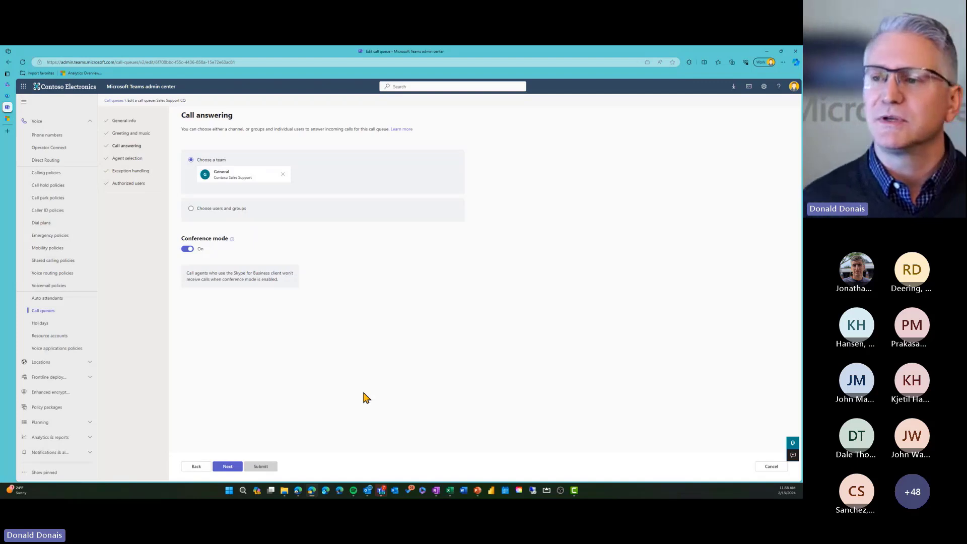
# - Show the users and groups option for call answering, switch back to Choose a team and continue to agent selection
pyautogui.click(218, 211)
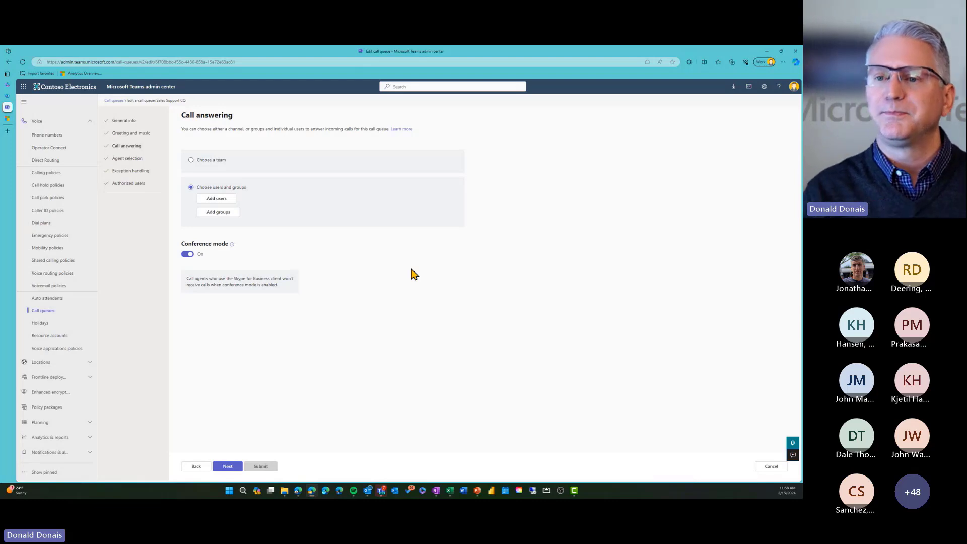
pyautogui.click(201, 161)
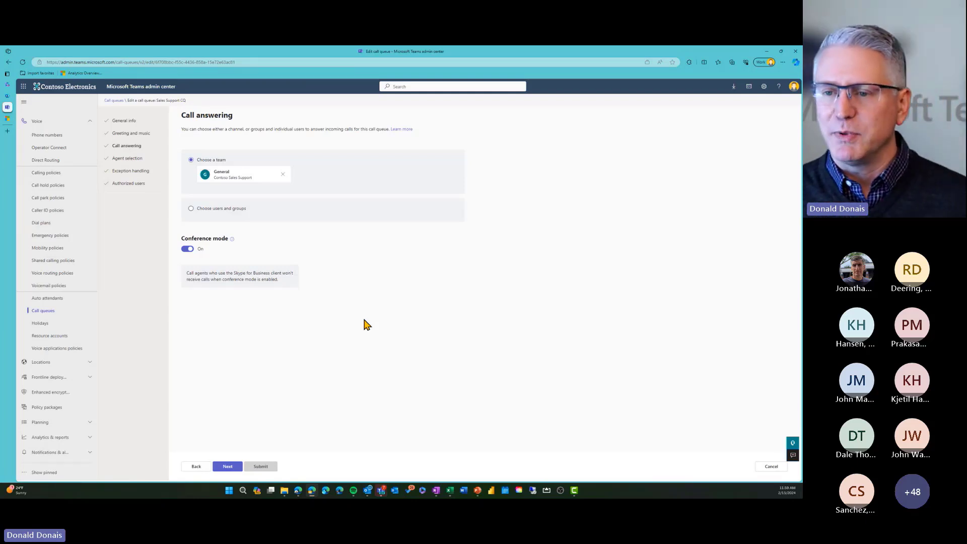
pyautogui.click(229, 468)
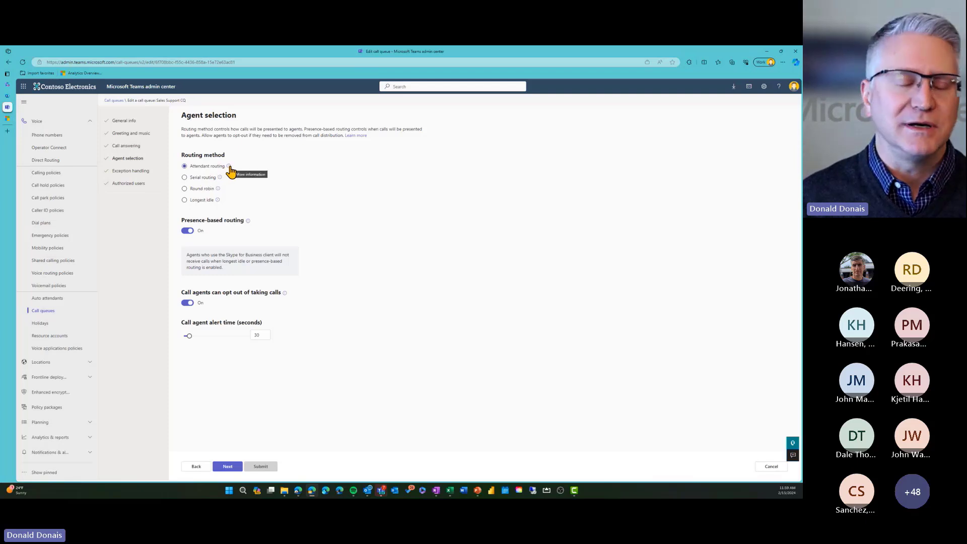
# - Review the routing methods including Longest idle, set the routing back to Attendant routing and continue to exception handling
pyautogui.moveTo(231, 171)
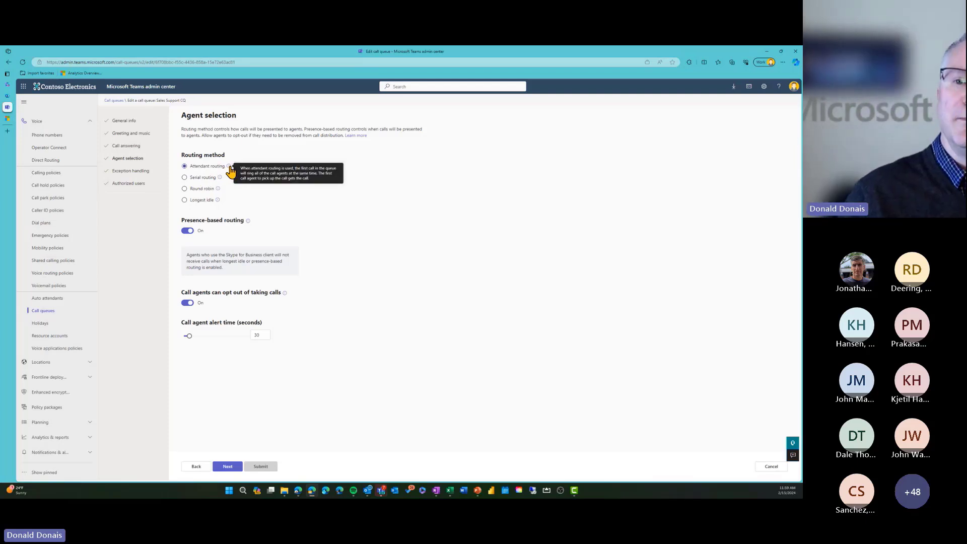
pyautogui.click(261, 204)
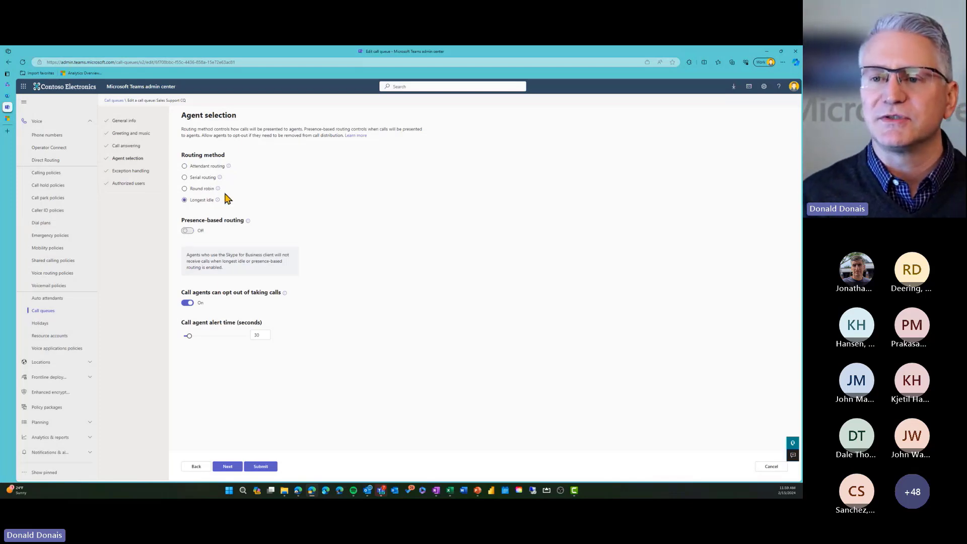
pyautogui.click(204, 167)
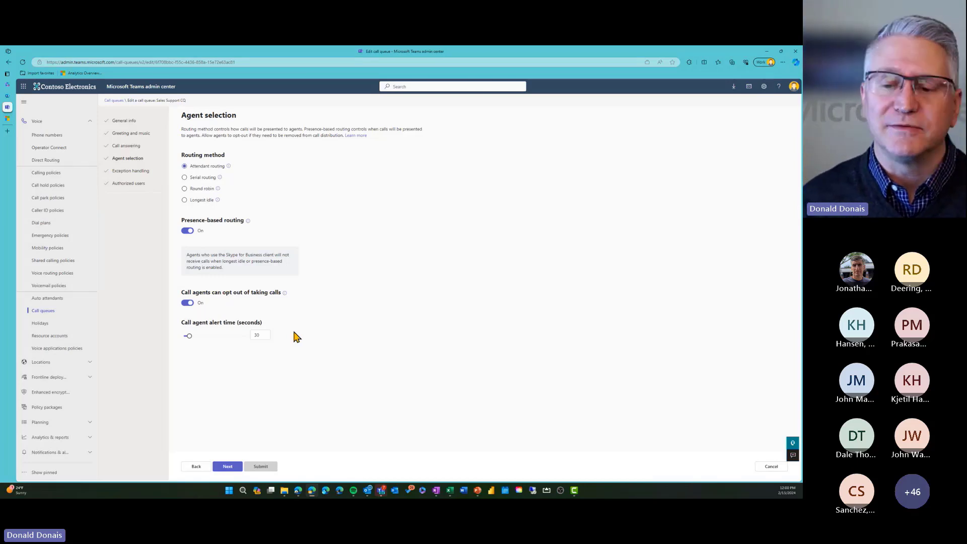
pyautogui.click(228, 467)
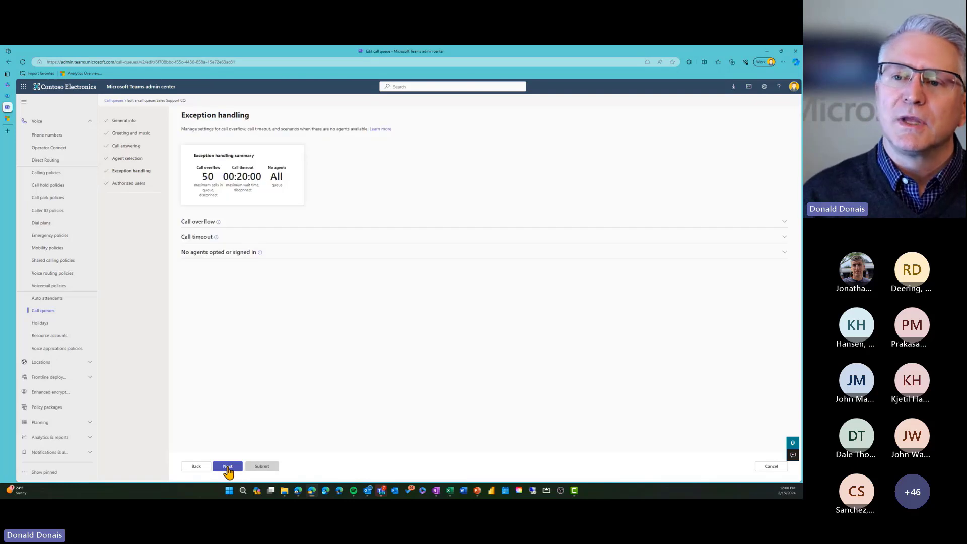
# - Show the redirect destinations for call overflow and set the overflow action back to Disconnect
pyautogui.click(196, 225)
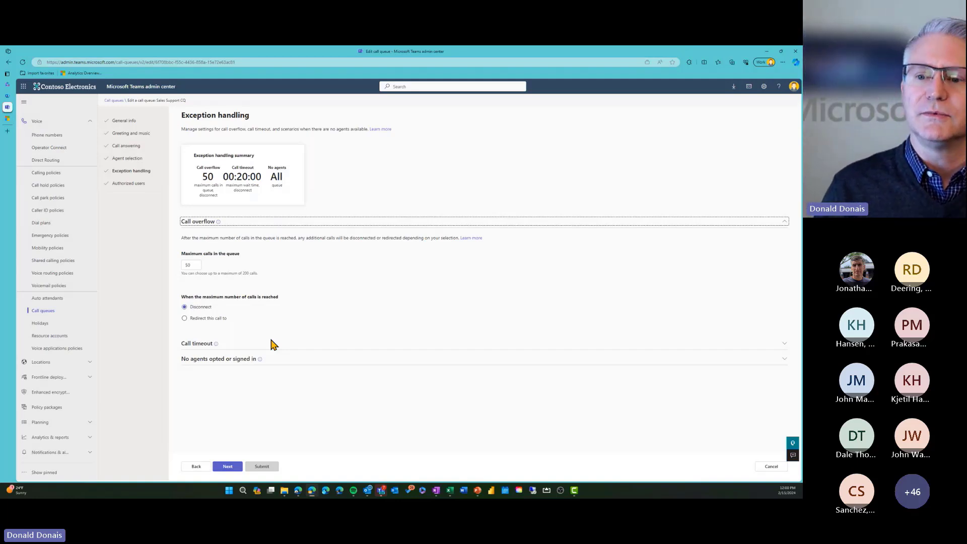
pyautogui.click(204, 318)
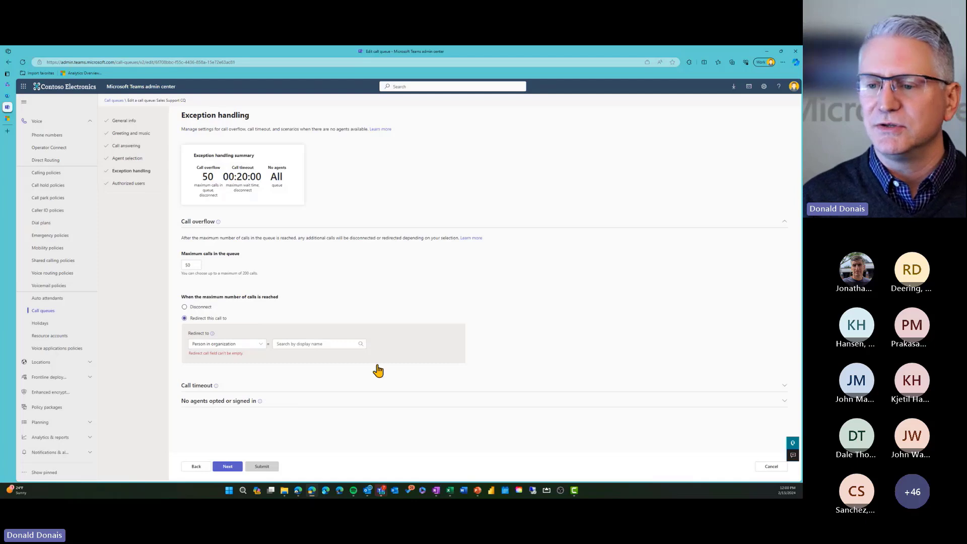
pyautogui.click(259, 345)
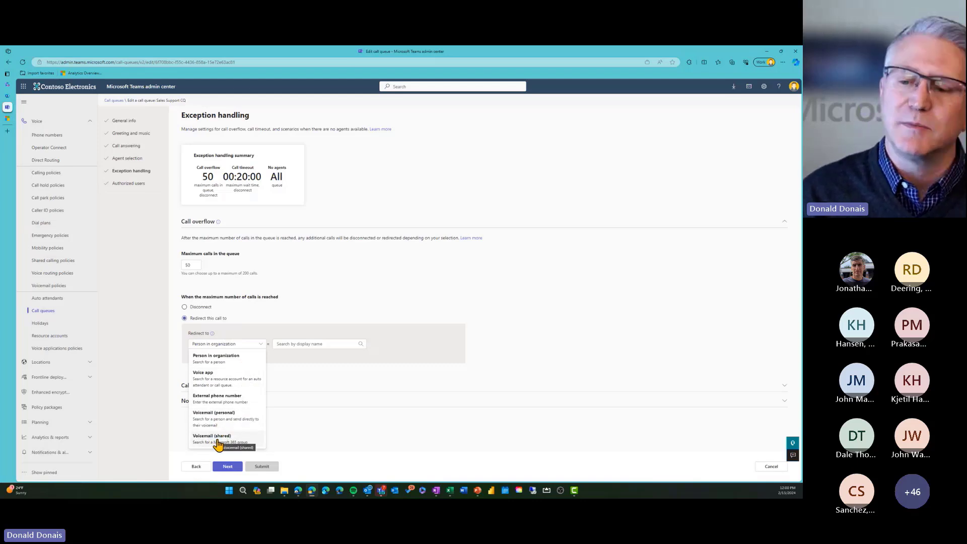
pyautogui.click(352, 296)
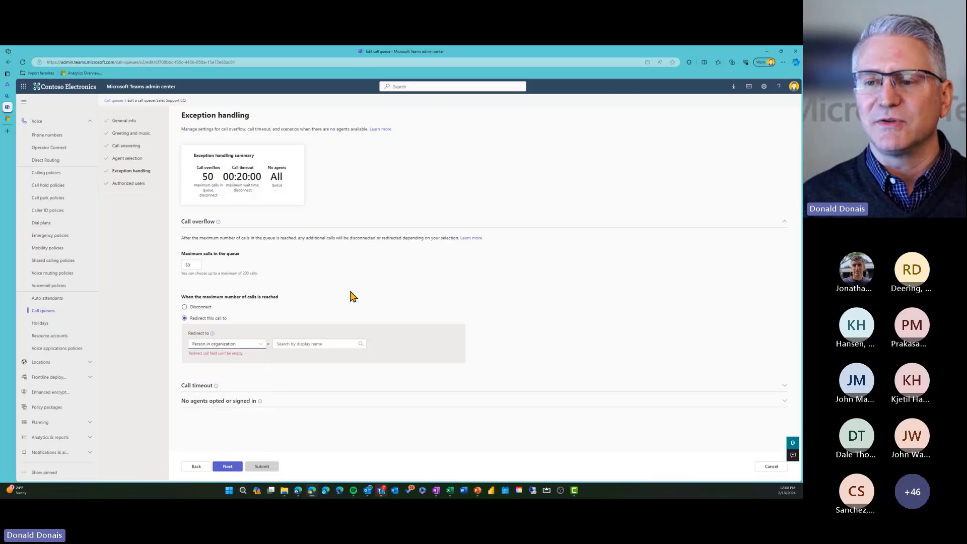
pyautogui.click(201, 308)
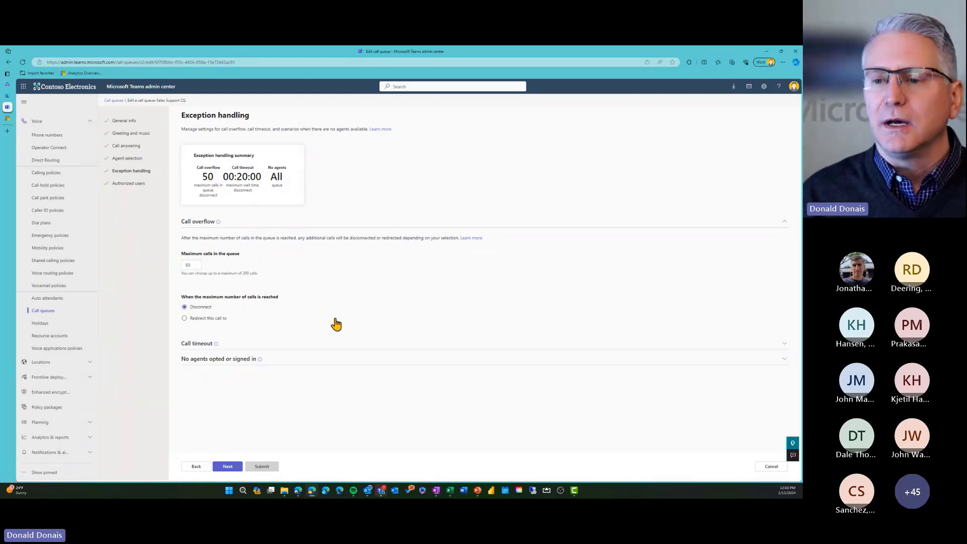
# - Review the call timeout, no-agents and authorized user settings, and leave the Sales Support CQ editor without submitting
pyautogui.click(206, 345)
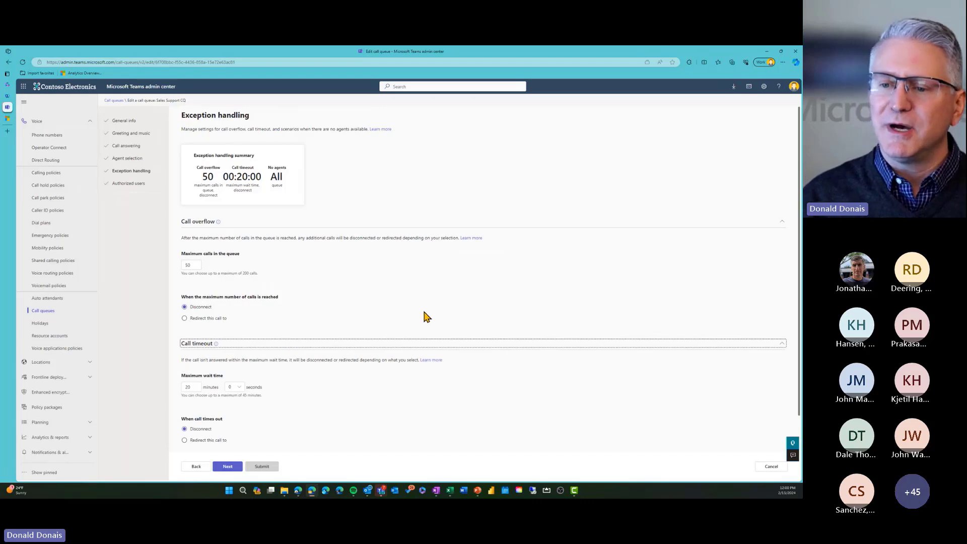
pyautogui.scroll(-1, 425, 317)
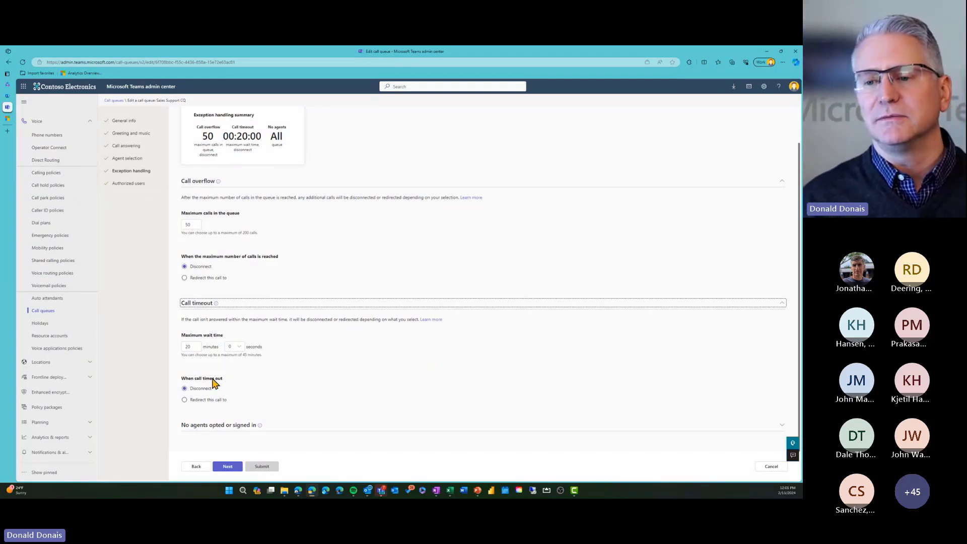
pyautogui.click(235, 426)
pyautogui.scroll(-2, 443, 351)
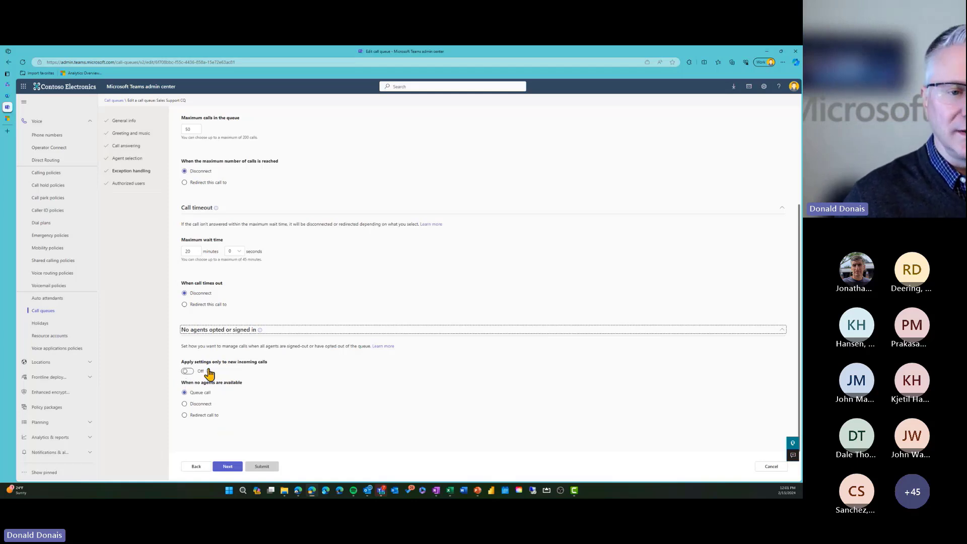
pyautogui.click(227, 469)
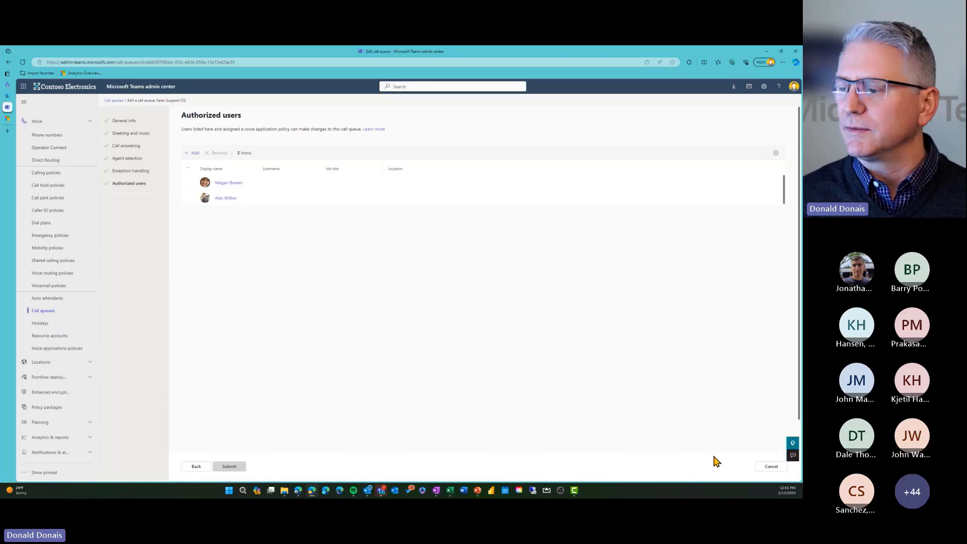
pyautogui.click(772, 467)
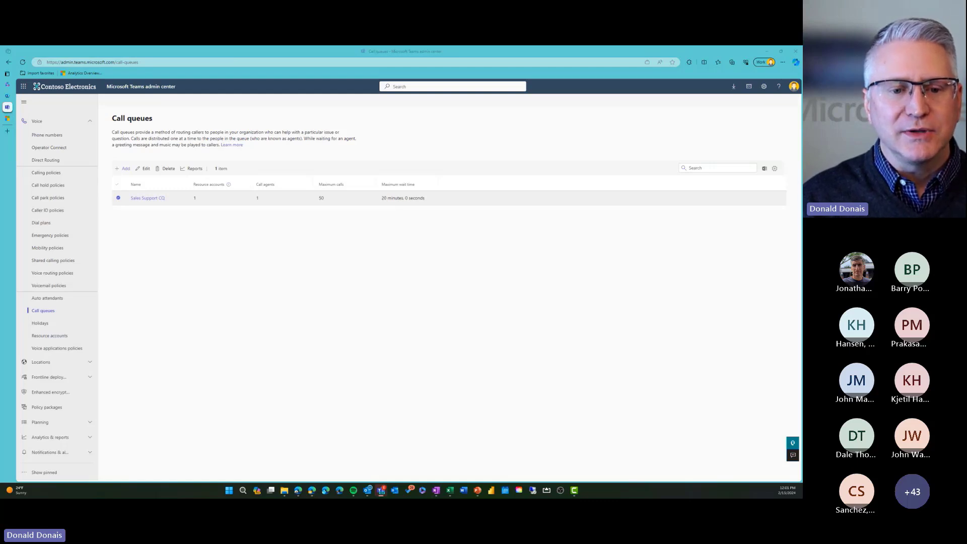
# - Switch to the PowerPoint slide show and advance past the Feature Considerations slides for auto attendants
pyautogui.click(763, 53)
pyautogui.hotkey('alt', 'Tab')
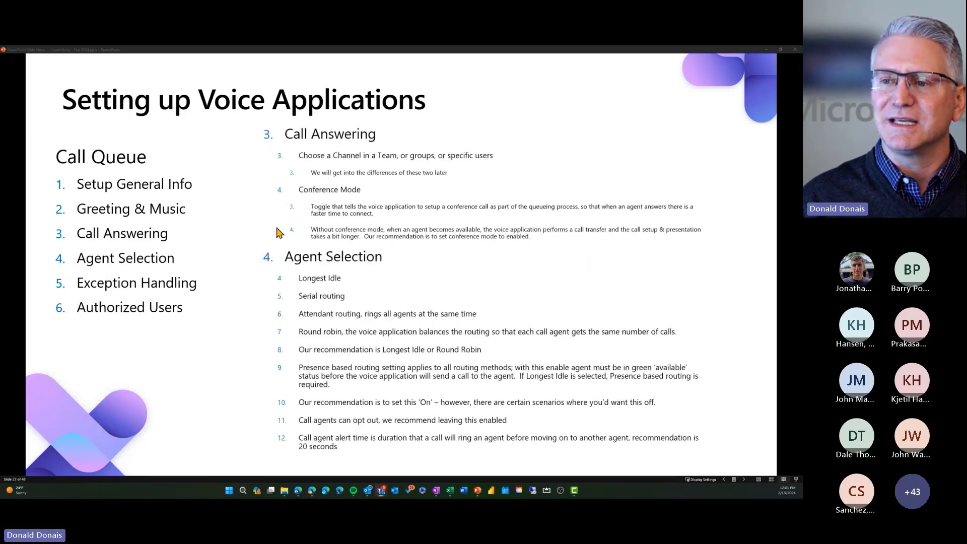
pyautogui.press('pagedown')
pyautogui.press('pagedown')
pyautogui.press('pagedown')
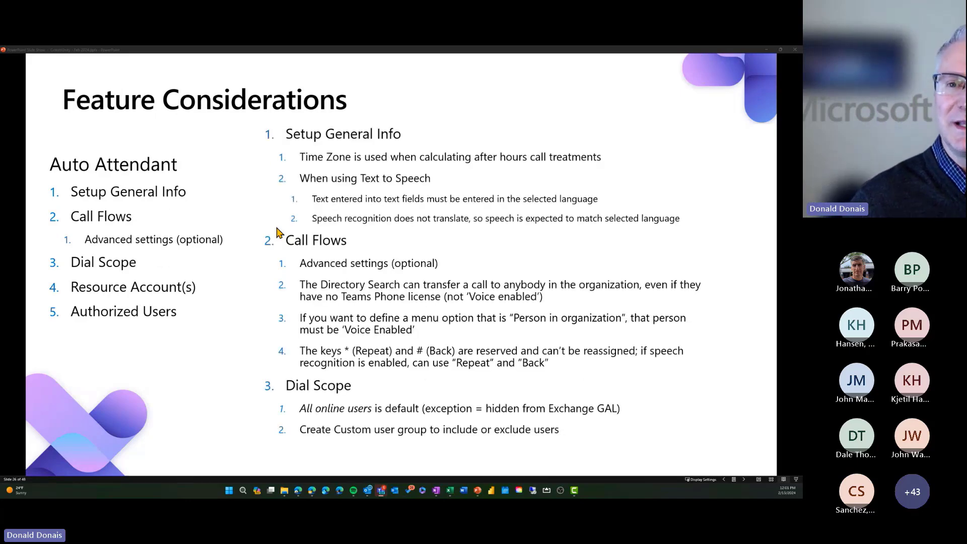
pyautogui.press('pagedown')
pyautogui.press('pagedown')
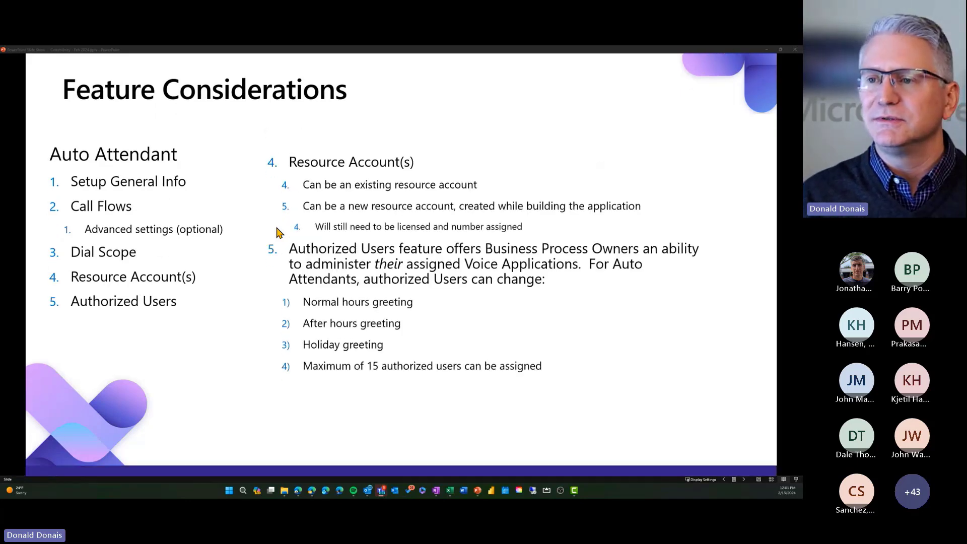
pyautogui.press('pagedown')
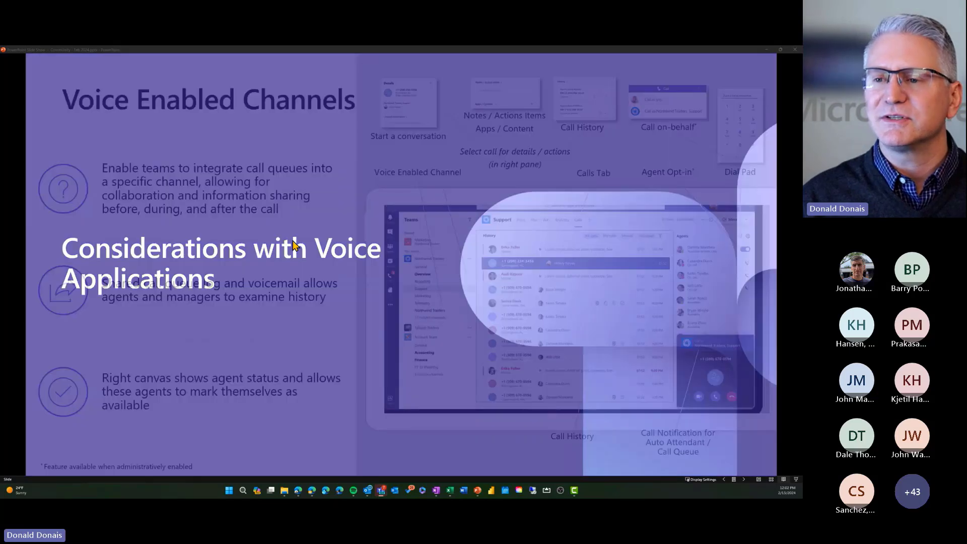